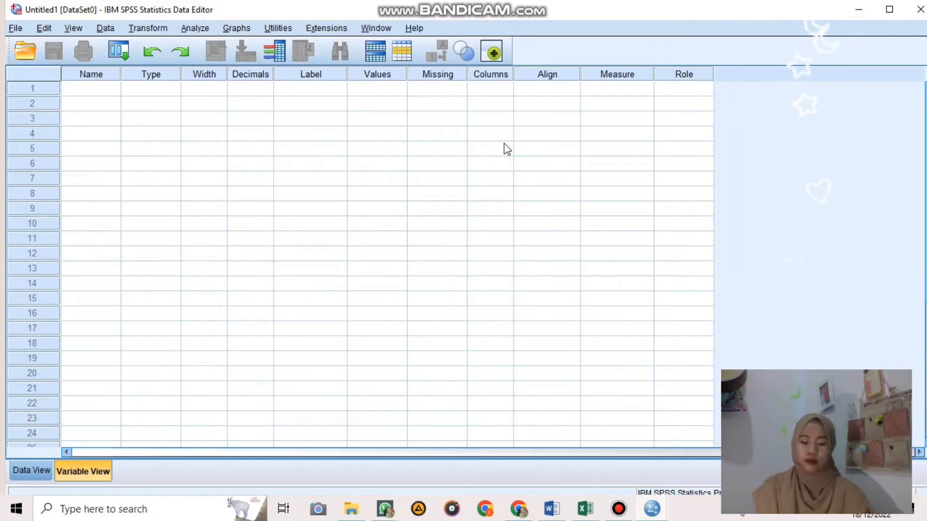
- Define two variables named Hasil and Kelas in the first two rows of the variable list
{"action": "left_click", "coordinate": [88, 89]}
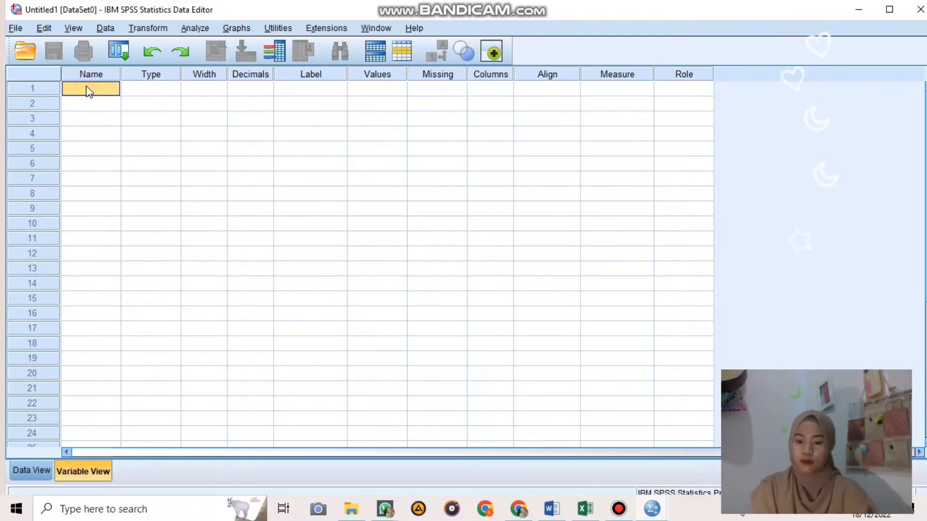
{"action": "type", "text": "Hasil"}
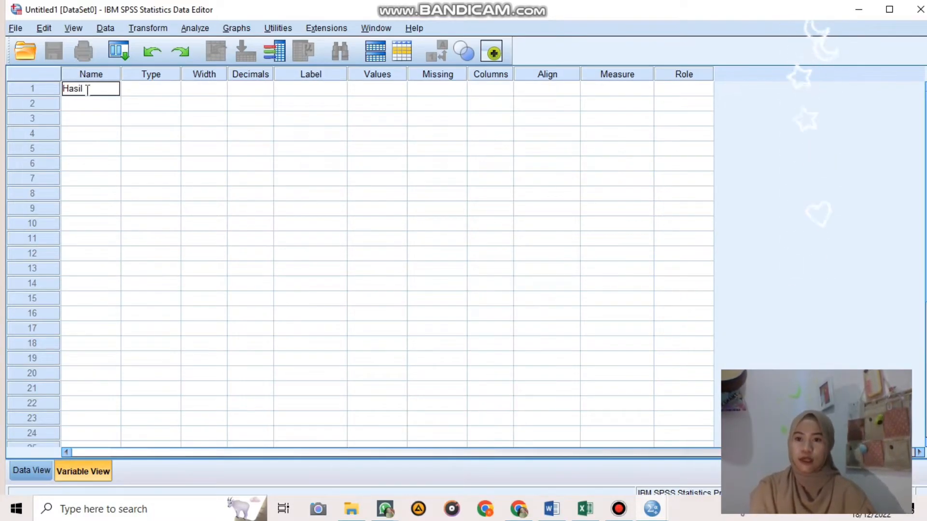
{"action": "key", "text": "Return"}
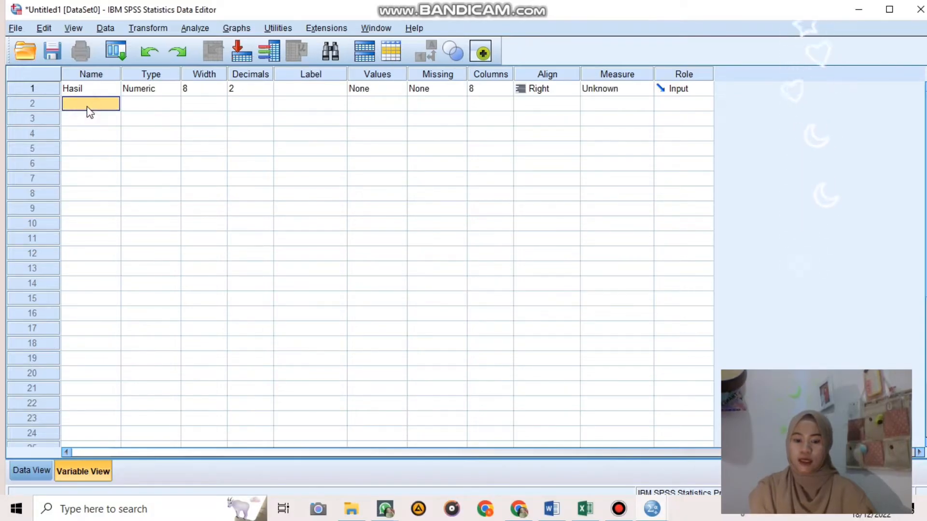
{"action": "type", "text": "Kelas"}
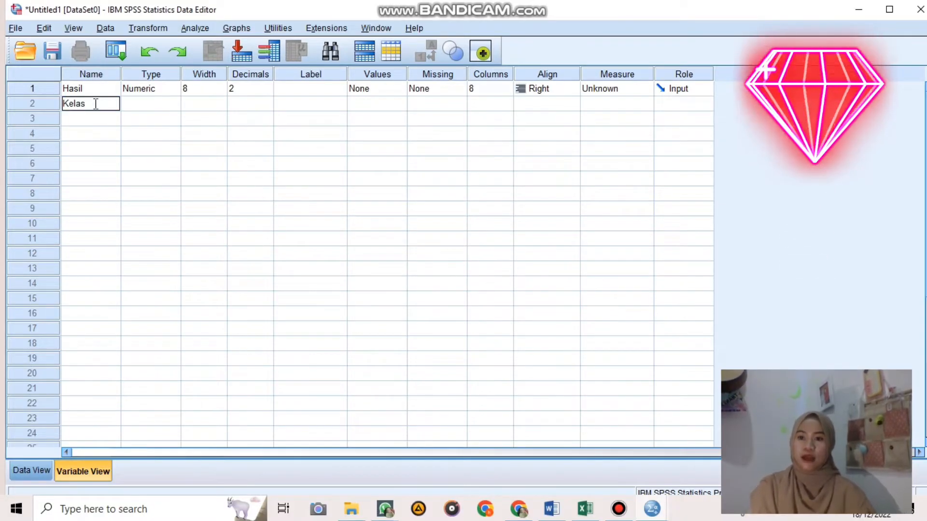
- Set the decimals of both the Hasil and Kelas variables to 0
{"action": "left_click", "coordinate": [250, 88]}
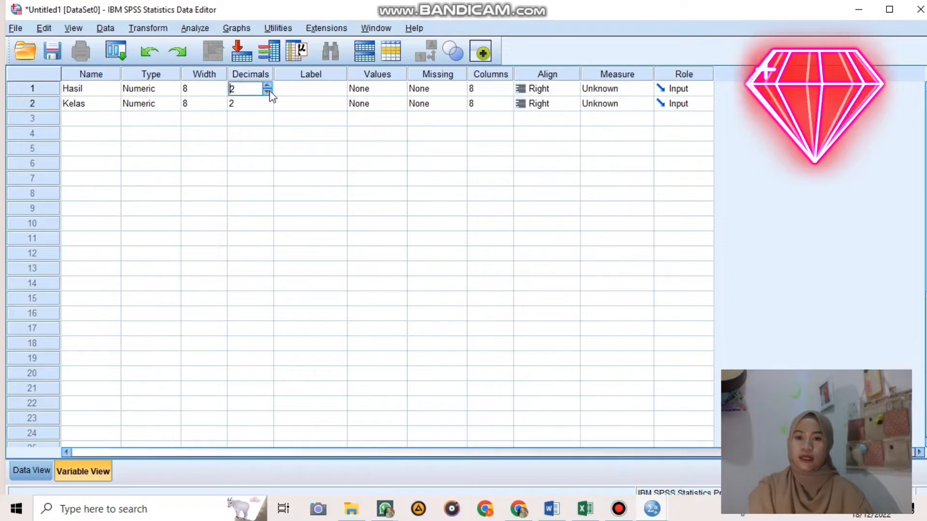
{"action": "left_click", "coordinate": [268, 92]}
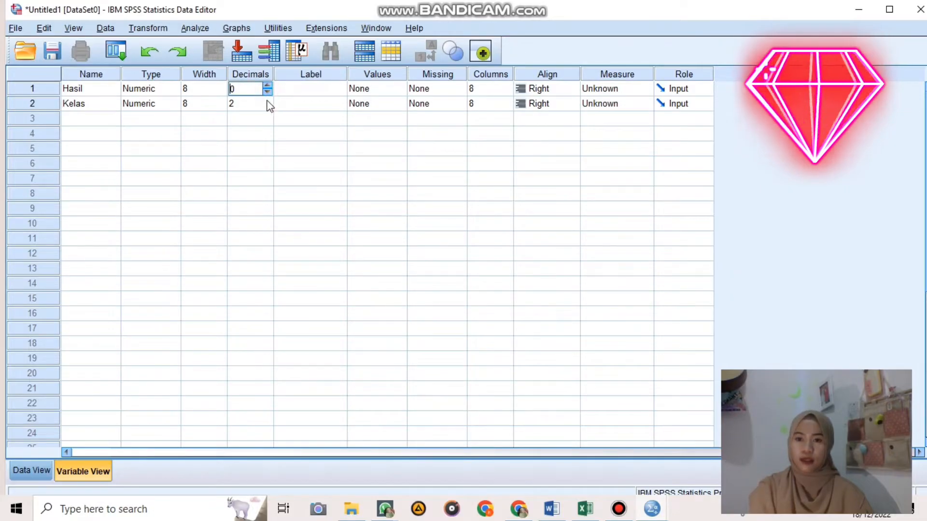
{"action": "left_click", "coordinate": [266, 103]}
{"action": "left_click", "coordinate": [268, 107]}
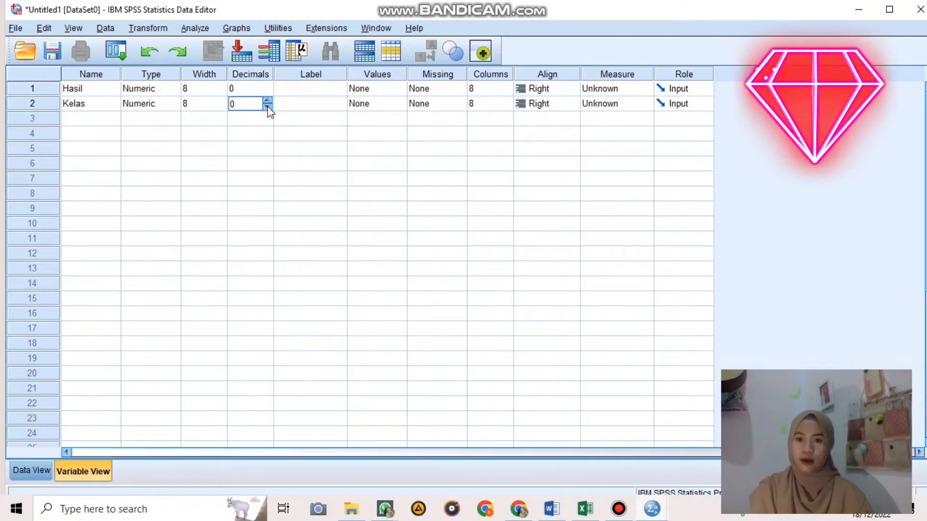
- Give the Hasil variable the label "Hasil Belajar Siwa", with single spaces between the words
{"action": "left_click", "coordinate": [323, 92]}
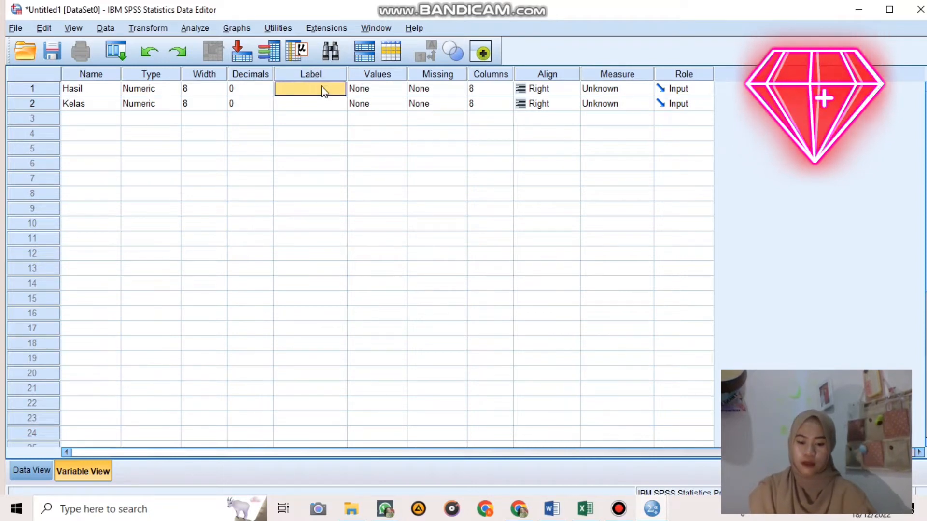
{"action": "type", "text": "Hasil"}
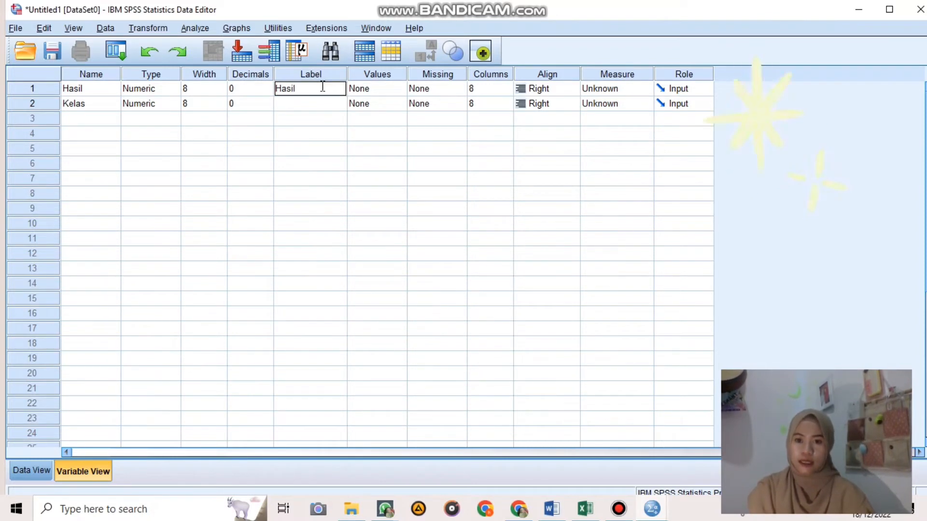
{"action": "type", "text": "  Be"}
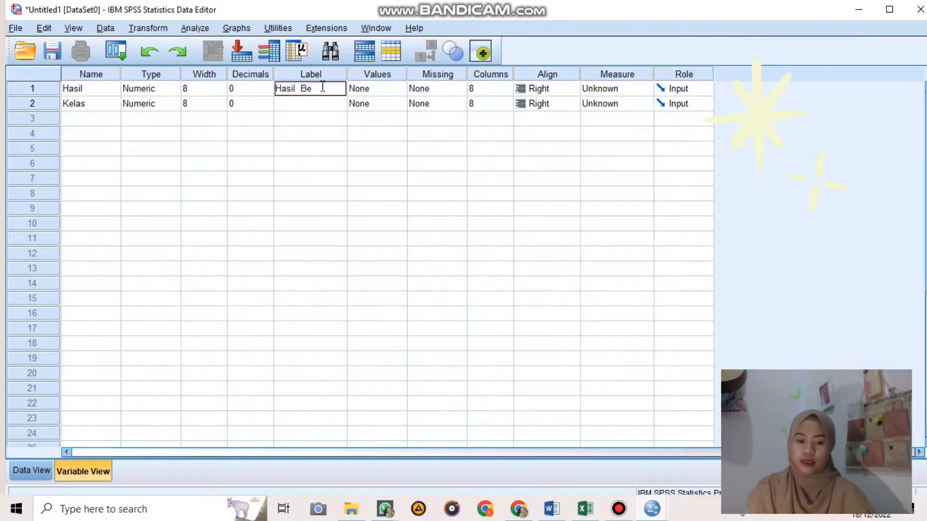
{"action": "type", "text": "lajar"}
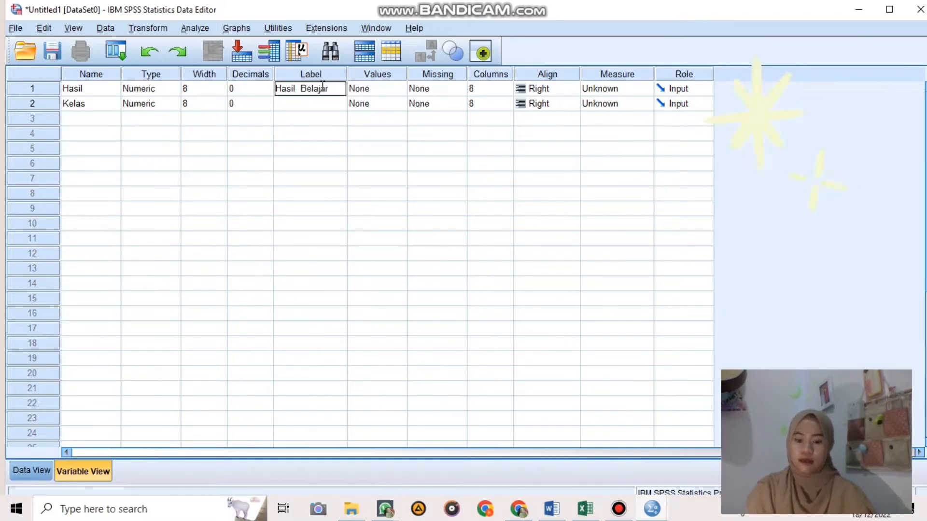
{"action": "type", "text": " Siwa"}
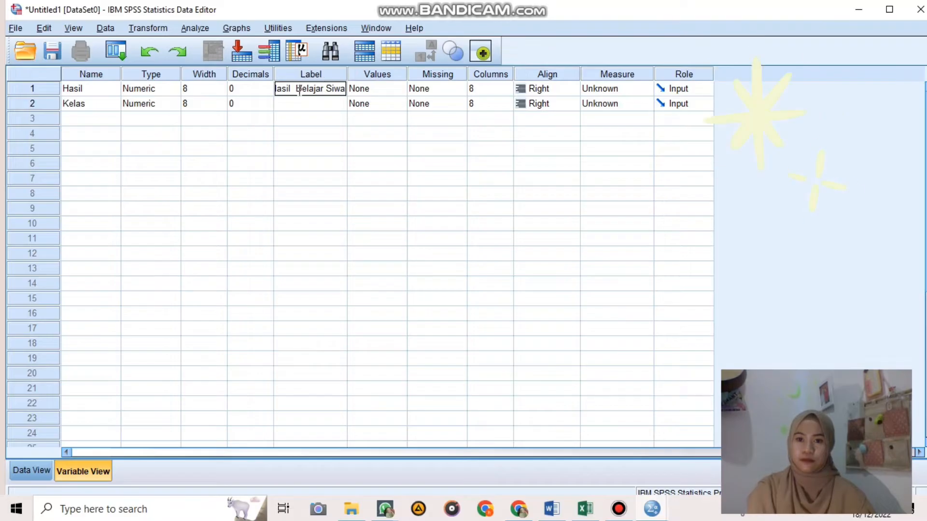
{"action": "left_click", "coordinate": [297, 89]}
{"action": "key", "text": "BackSpace"}
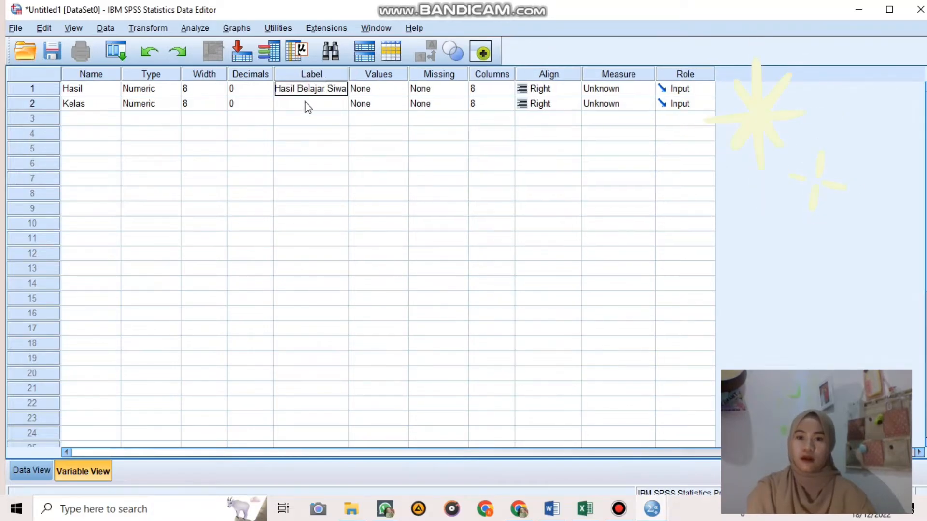
- Give the Kelas variable the label "Kelas"
{"action": "left_click", "coordinate": [307, 106]}
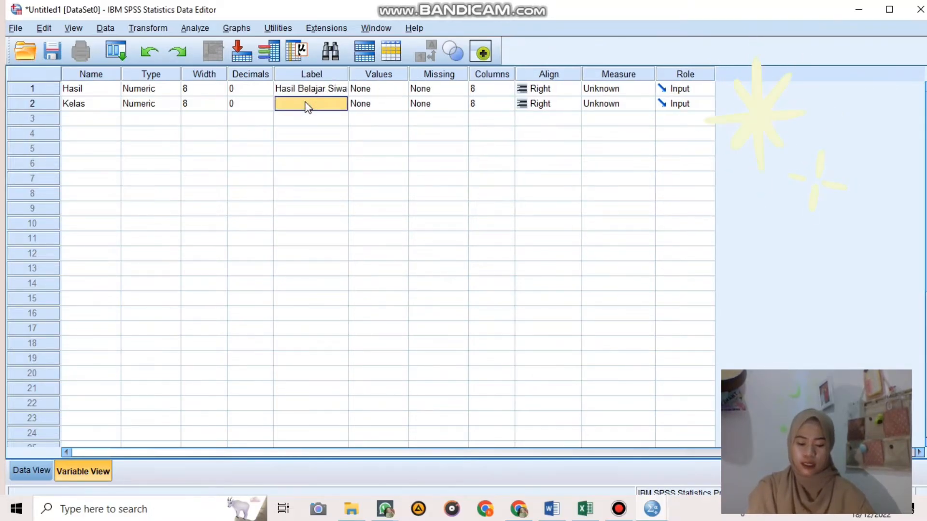
{"action": "type", "text": "K"}
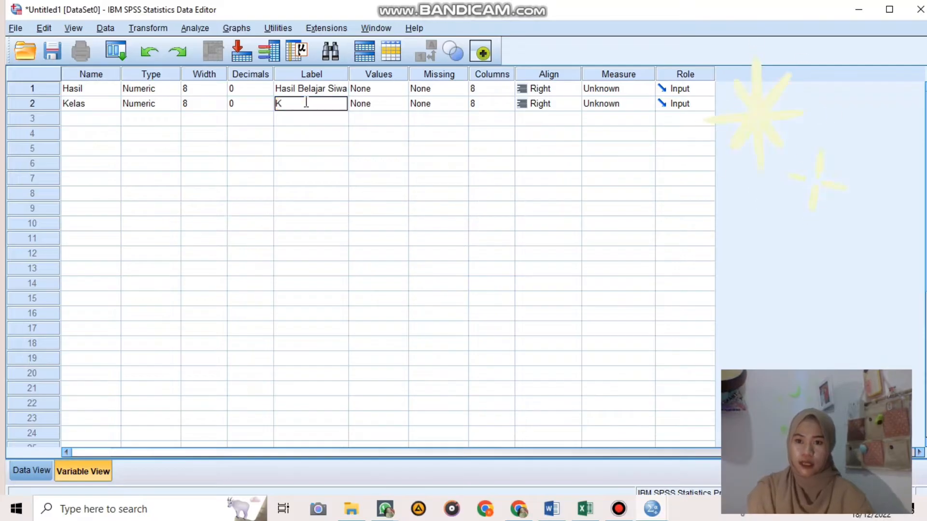
{"action": "type", "text": "elas"}
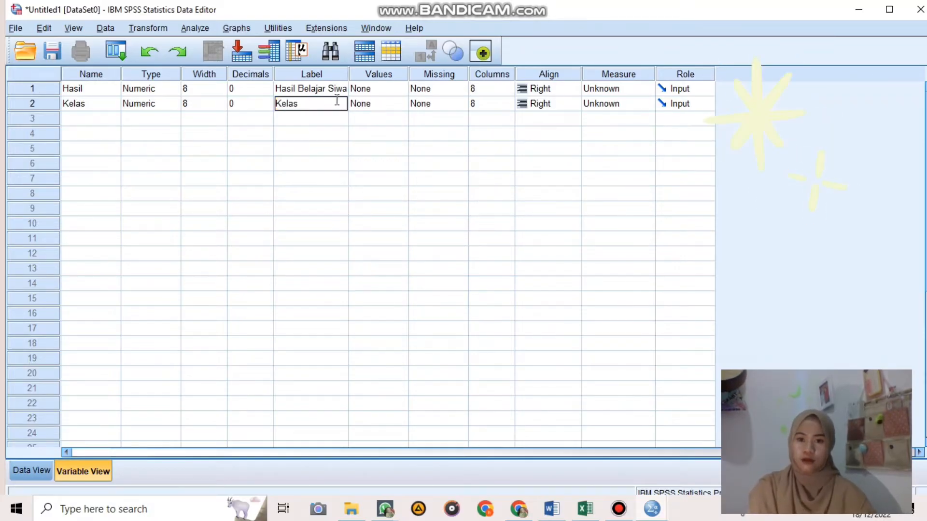
- Add a value label to the Kelas variable that assigns "Post-Test Kelas Eksperimen" to value 1
{"action": "left_click", "coordinate": [385, 103]}
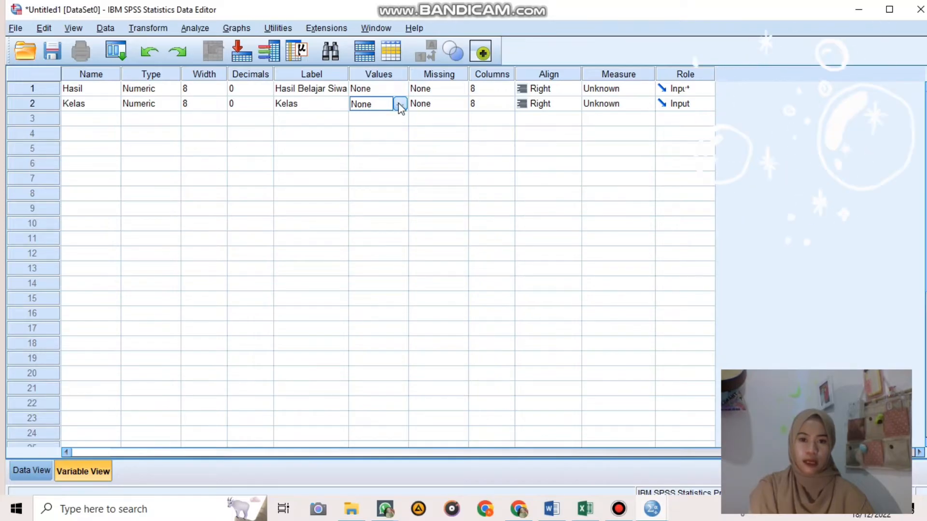
{"action": "left_click", "coordinate": [400, 106]}
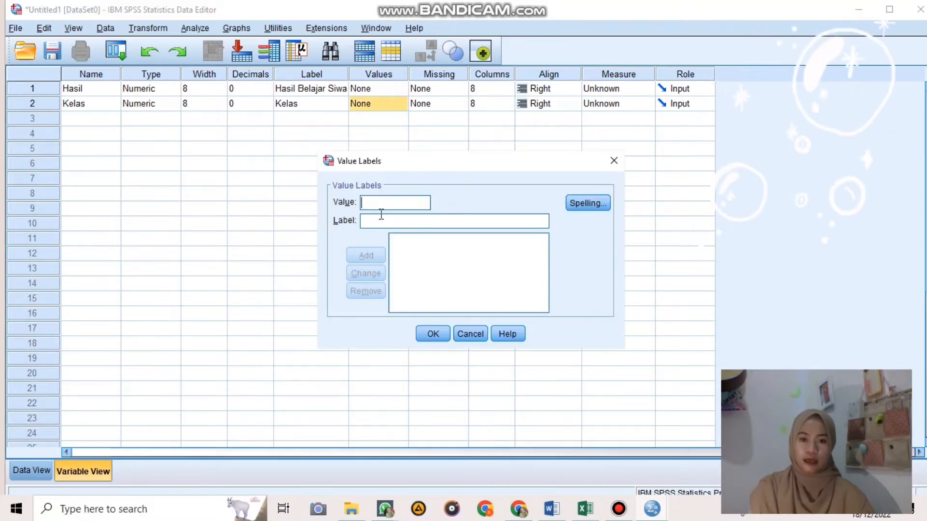
{"action": "type", "text": "1"}
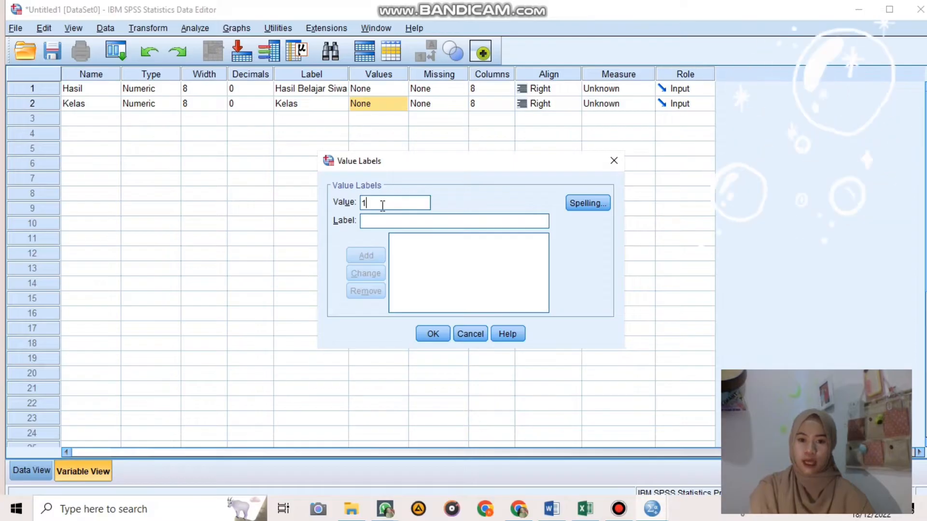
{"action": "left_click", "coordinate": [381, 221]}
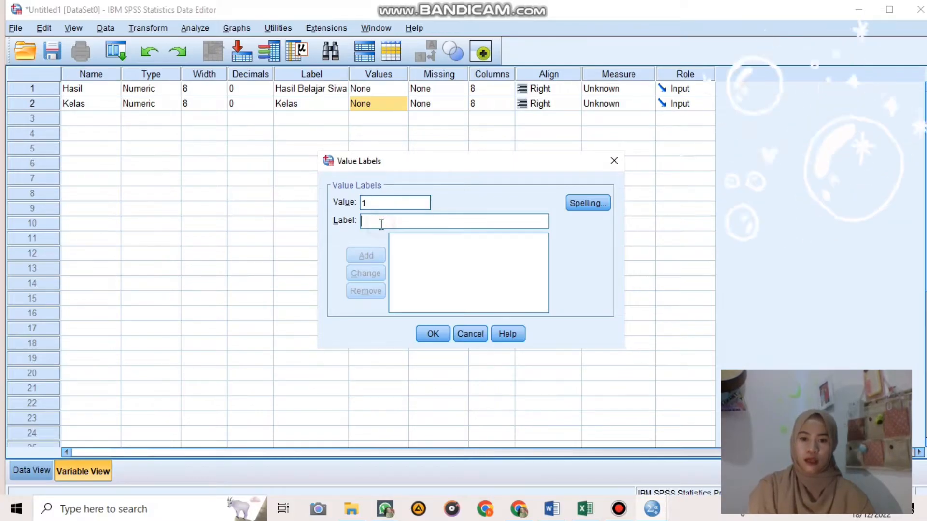
{"action": "type", "text": "Pos"}
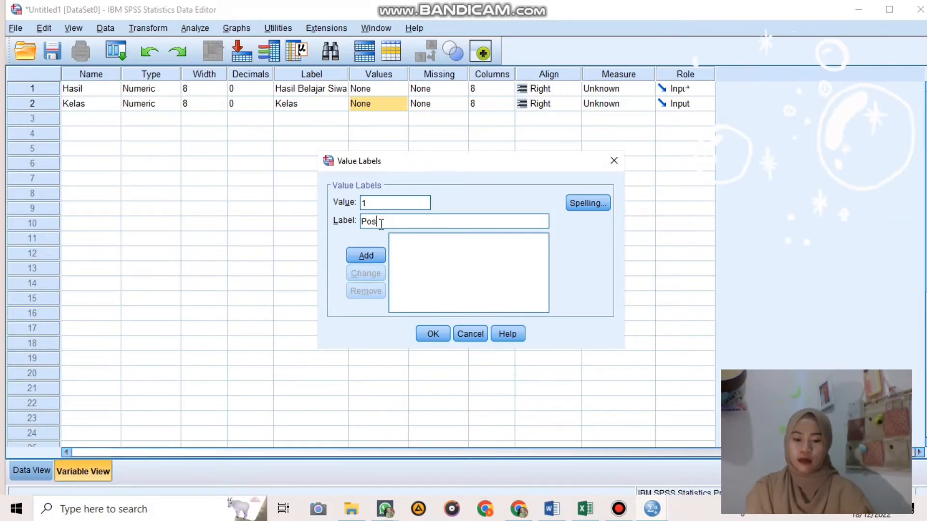
{"action": "type", "text": "t-Te"}
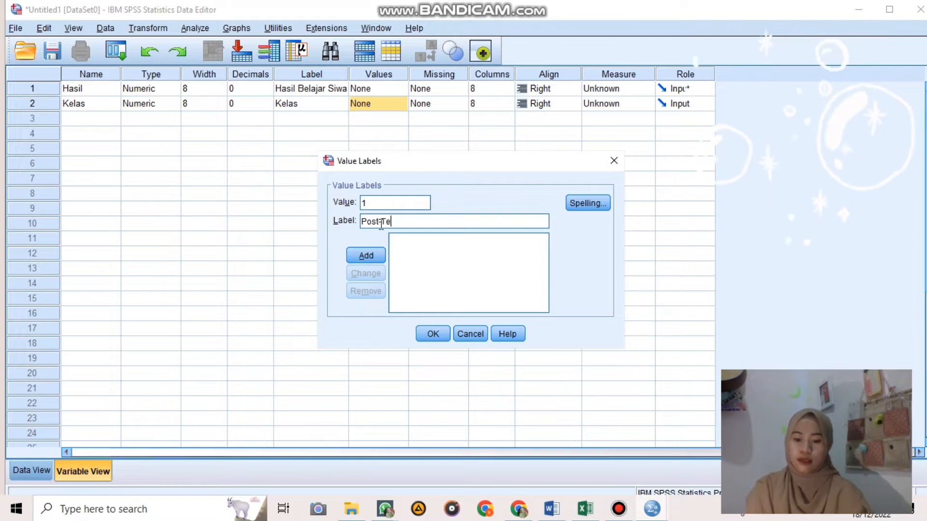
{"action": "type", "text": "st Kela"}
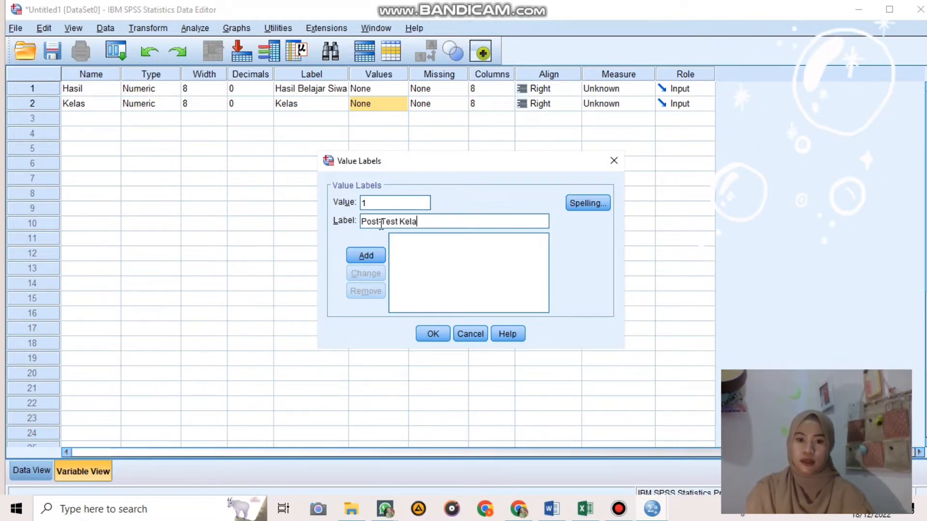
{"action": "type", "text": "s Eksperimen"}
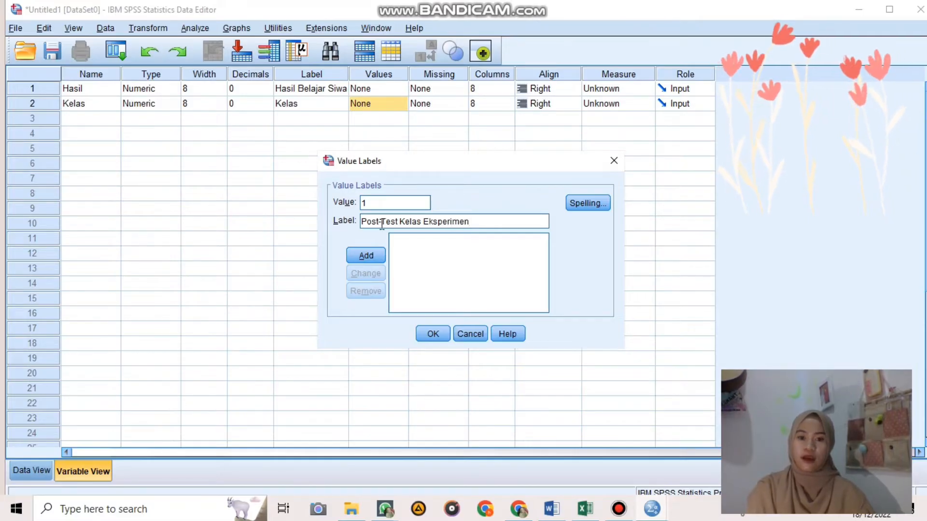
{"action": "left_click", "coordinate": [376, 257]}
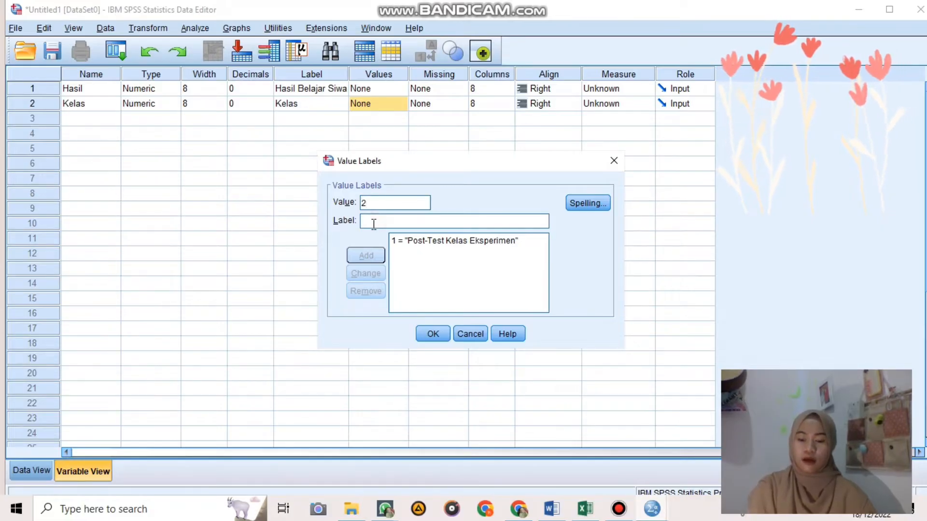
- Add a second value label for Kelas that assigns "Post-Test Kelas Kontrol" to value 2
{"action": "type", "text": "Po"}
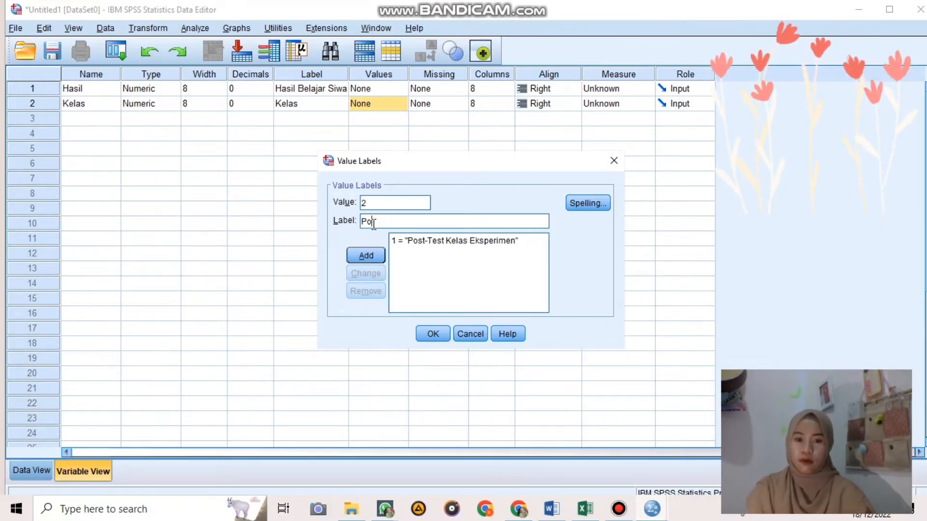
{"action": "type", "text": "st"}
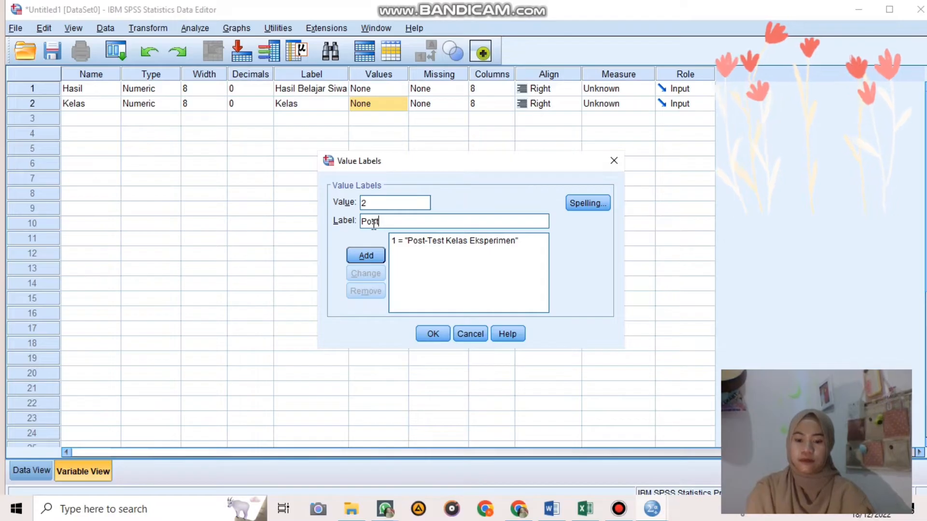
{"action": "type", "text": "_test"}
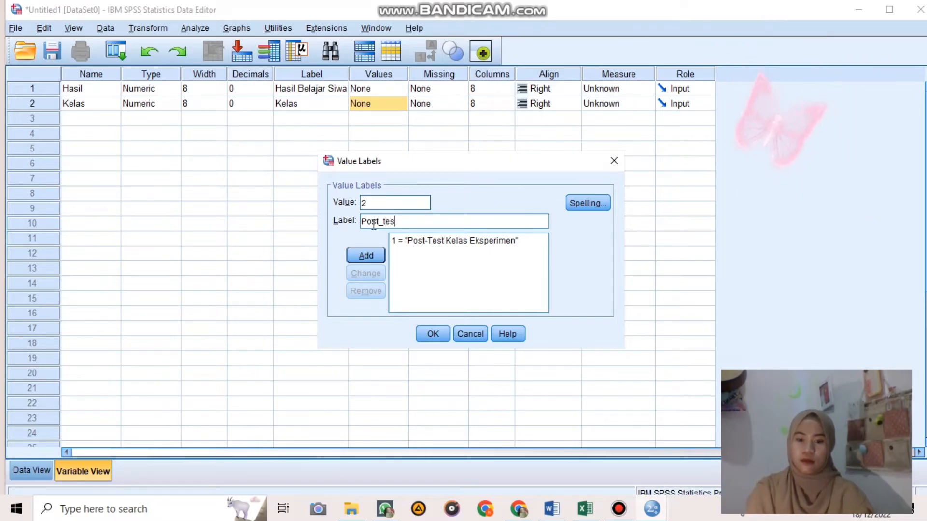
{"action": "key", "text": "BackSpace"}
{"action": "key", "text": "BackSpace"}
{"action": "key", "text": "BackSpace"}
{"action": "key", "text": "BackSpace"}
{"action": "key", "text": "BackSpace"}
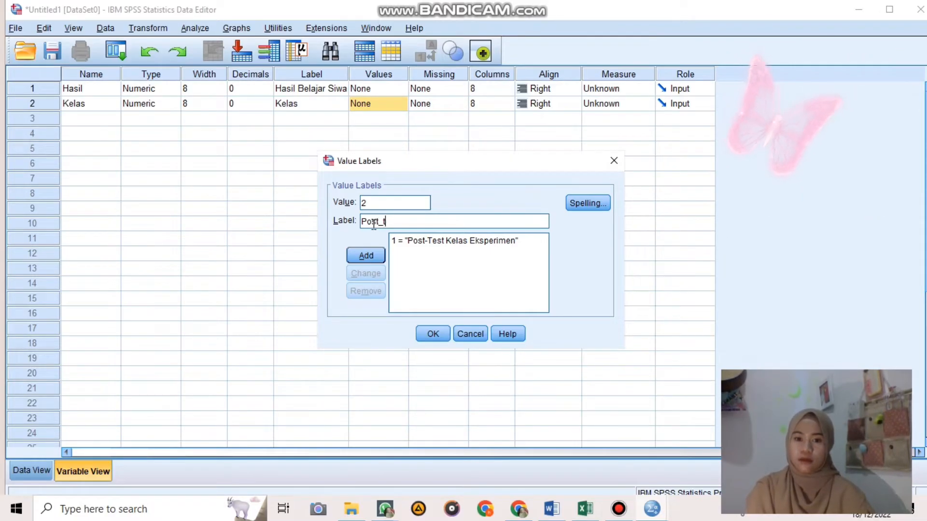
{"action": "type", "text": "-"}
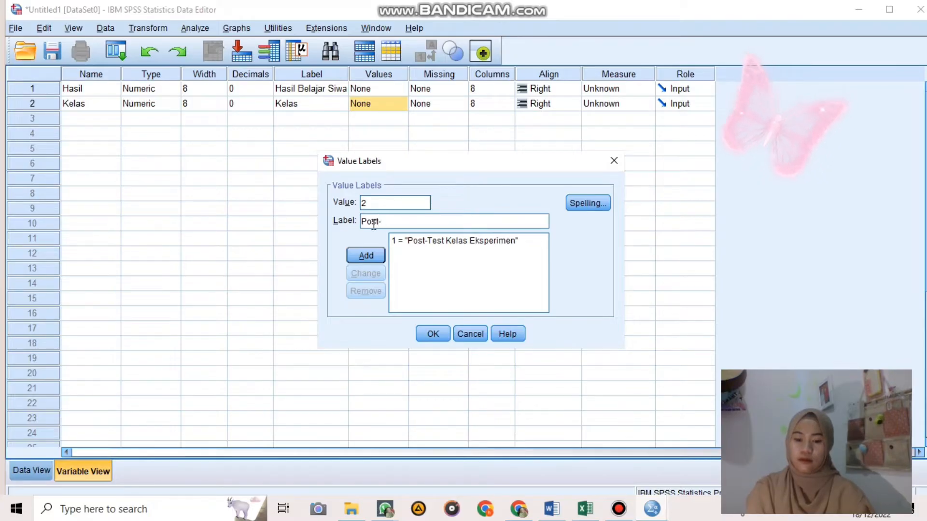
{"action": "type", "text": "Test"}
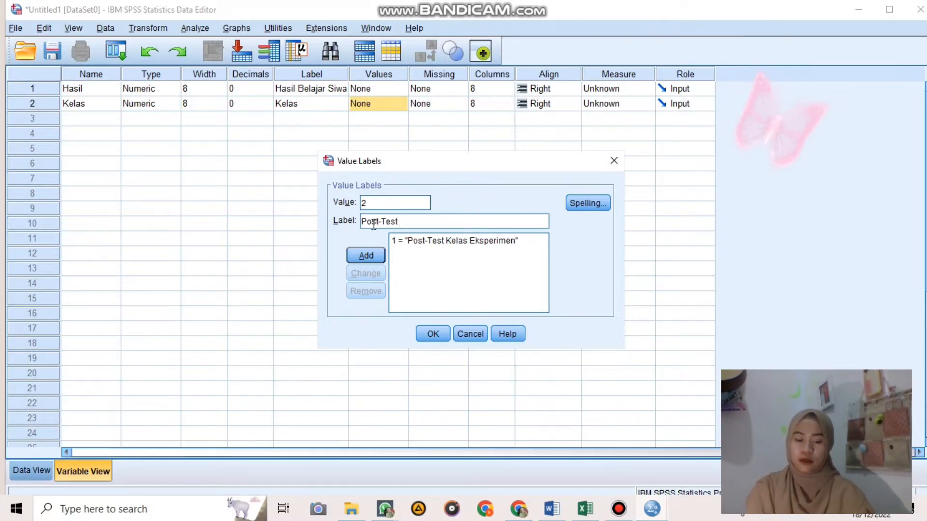
{"action": "type", "text": " Kelas KO"}
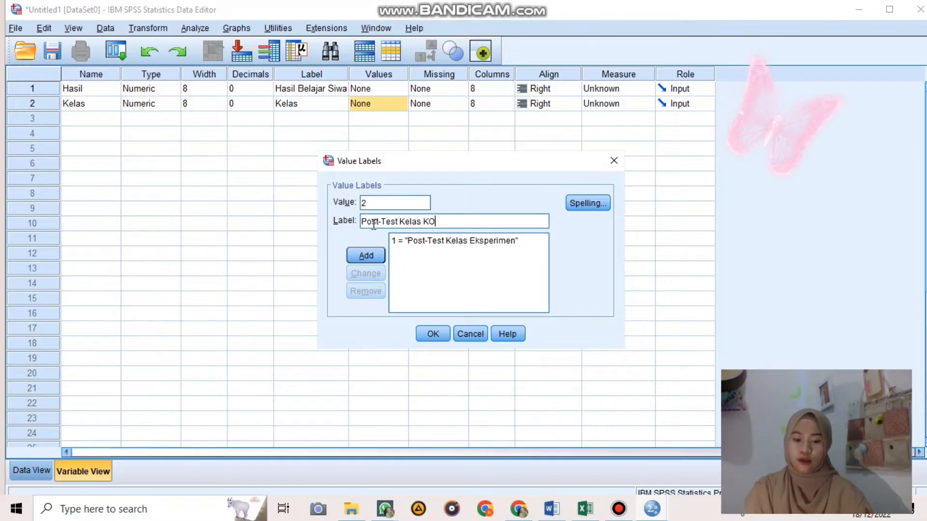
{"action": "type", "text": "ntro"}
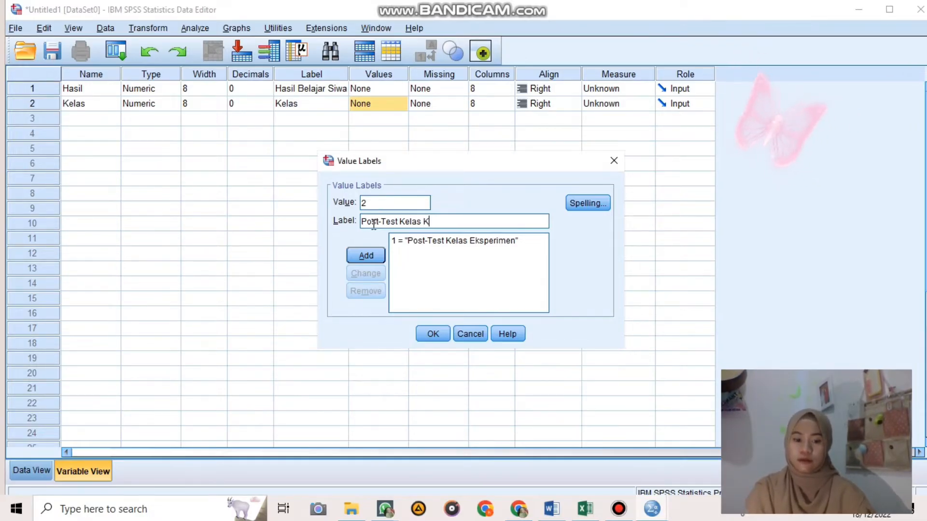
{"action": "type", "text": "rol"}
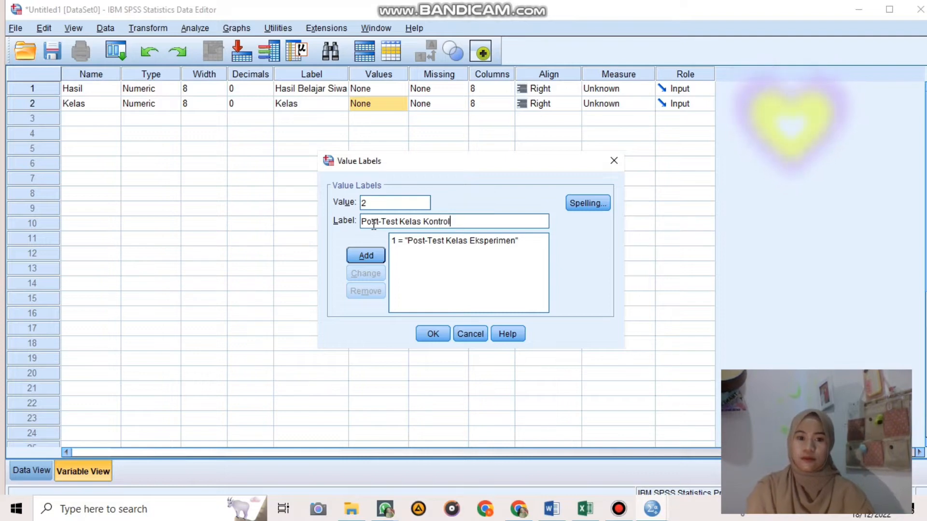
{"action": "left_click", "coordinate": [370, 257]}
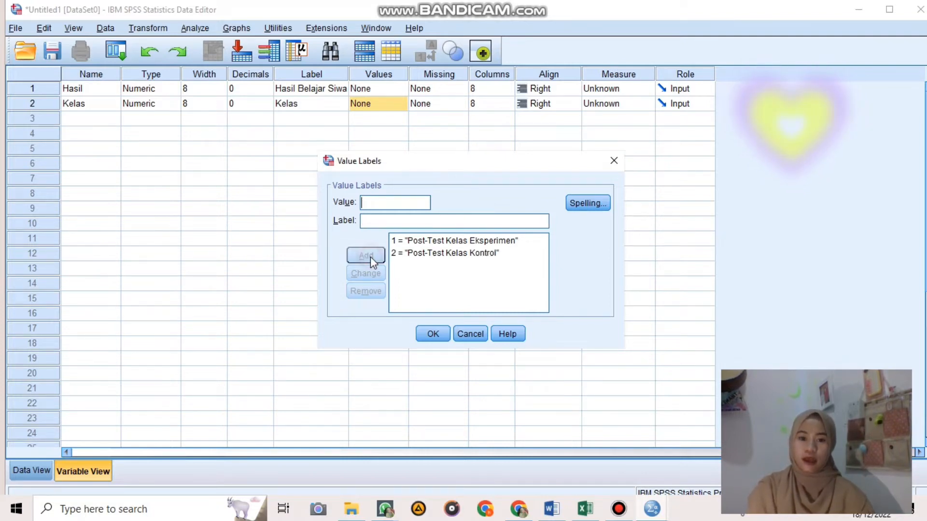
- Apply the value labels to the Kelas variable and show the dataset's data sheet
{"action": "left_click", "coordinate": [433, 334]}
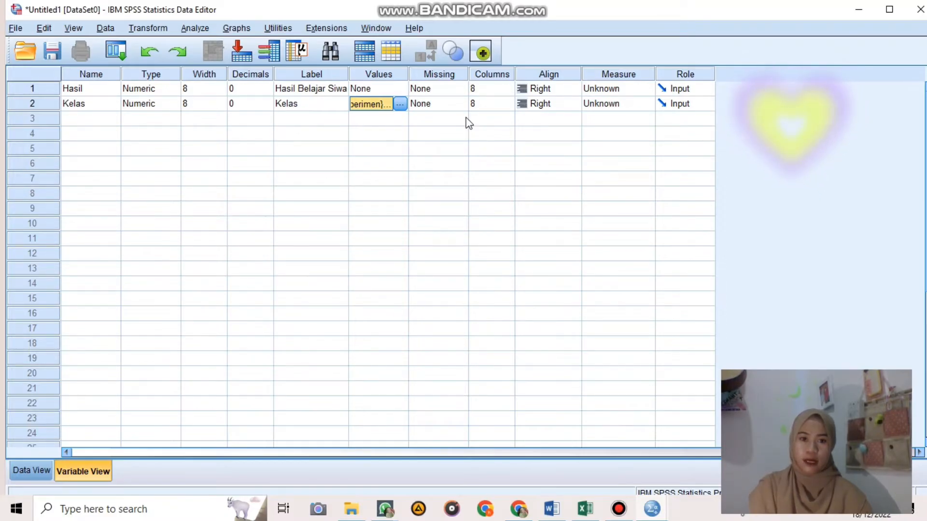
{"action": "left_click", "coordinate": [33, 475]}
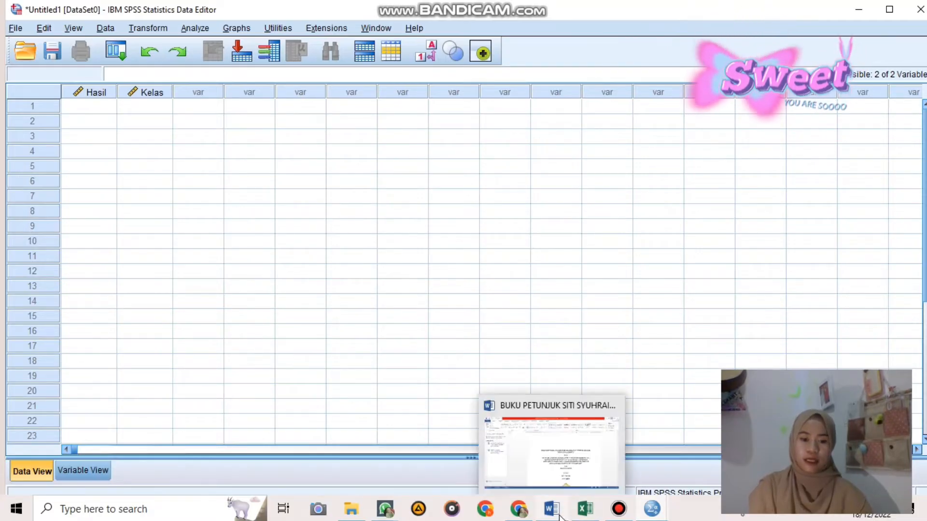
- Switch to the Excel workbook and copy all Skor and Kode values in K2:L75, without the headers
{"action": "left_click", "coordinate": [575, 454]}
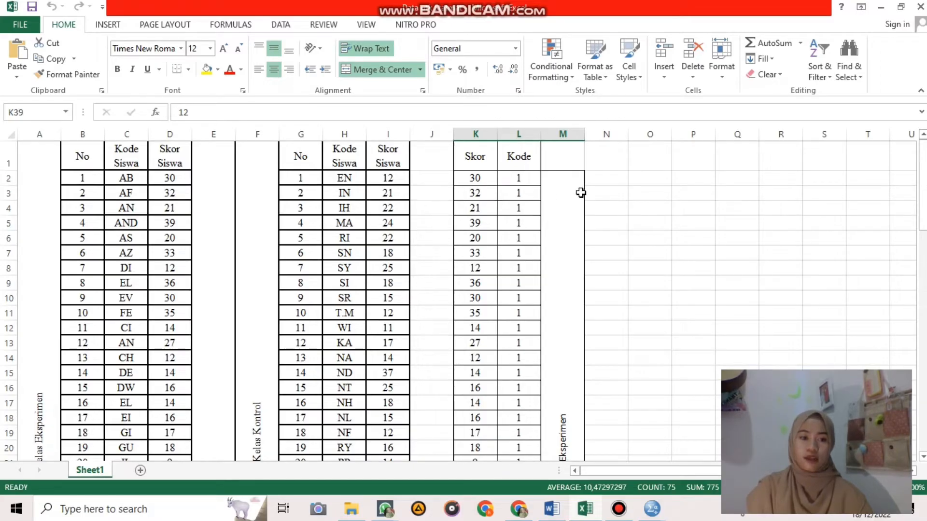
{"action": "mouse_move", "coordinate": [923, 203]}
{"action": "left_mouse_down"}
{"action": "mouse_move", "coordinate": [923, 220]}
{"action": "mouse_move", "coordinate": [922, 194]}
{"action": "left_mouse_up"}
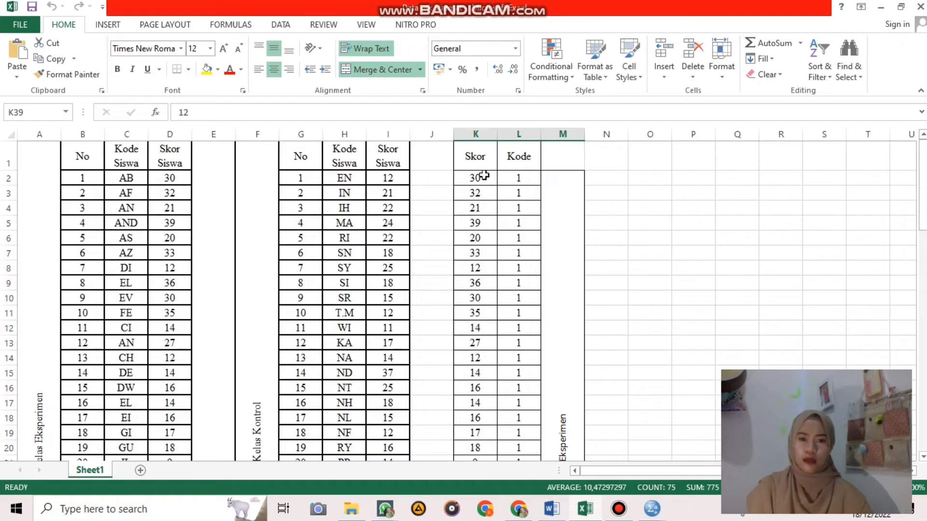
{"action": "left_click_drag", "start_coordinate": [924, 200], "coordinate": [914, 368]}
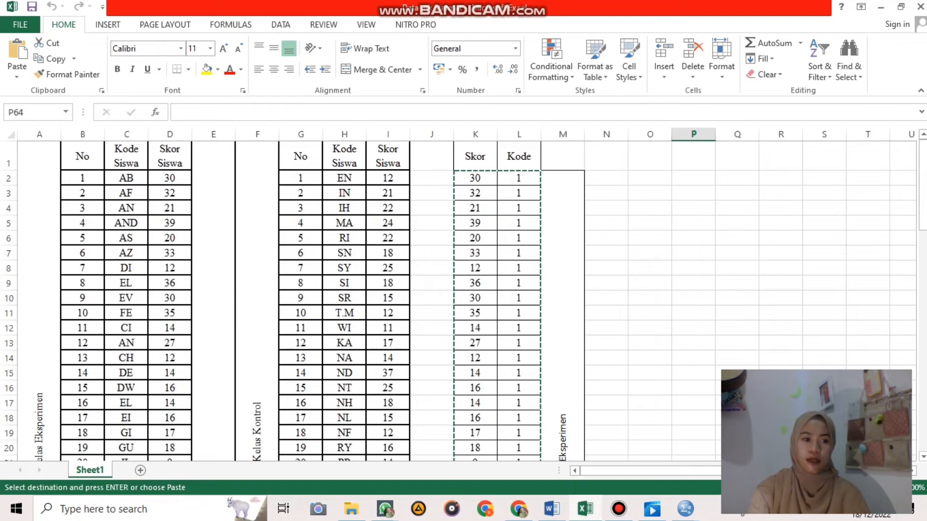
{"action": "left_click_drag", "start_coordinate": [922, 212], "coordinate": [922, 213]}
{"action": "left_click", "coordinate": [465, 180]}
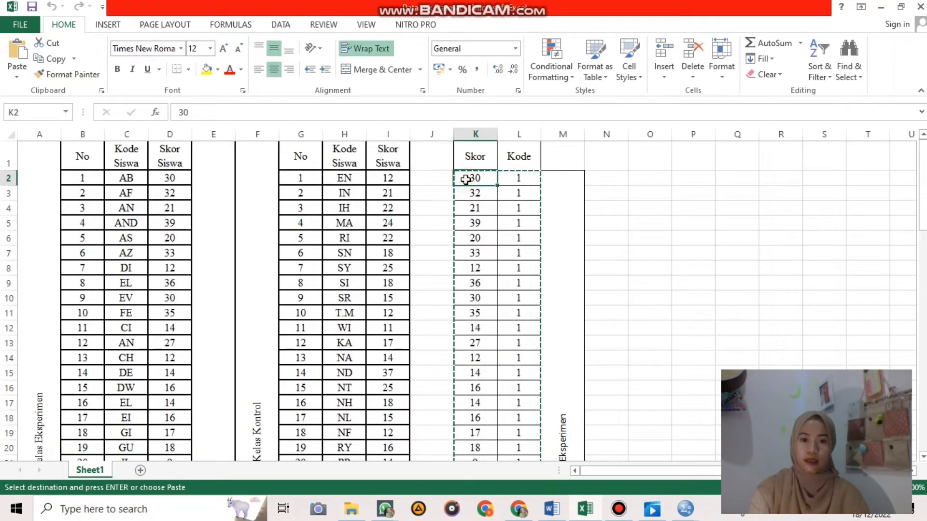
{"action": "left_click_drag", "start_coordinate": [474, 179], "coordinate": [527, 418]}
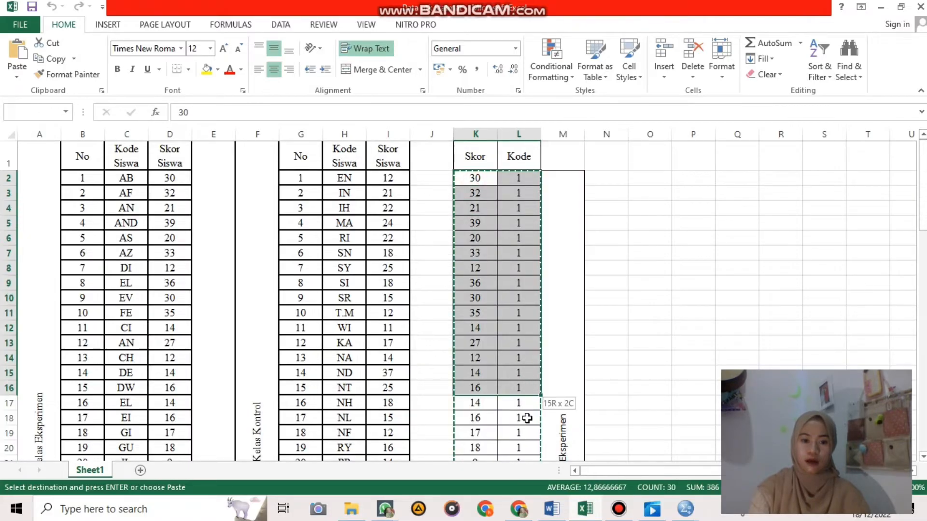
{"action": "left_click_drag", "start_coordinate": [528, 469], "coordinate": [534, 425]}
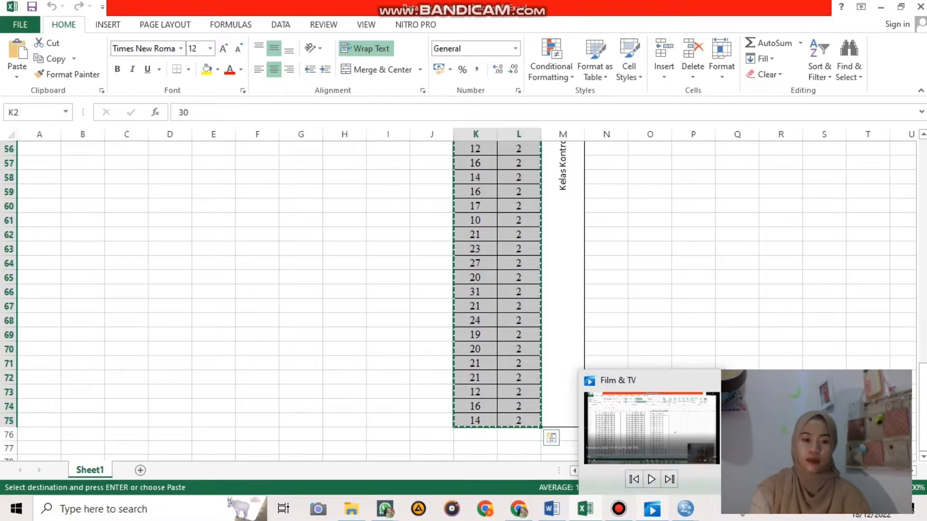
- Switch back to SPSS and paste the copied scores and codes into the Hasil and Kelas columns, starting at case 1
{"action": "left_click", "coordinate": [628, 475]}
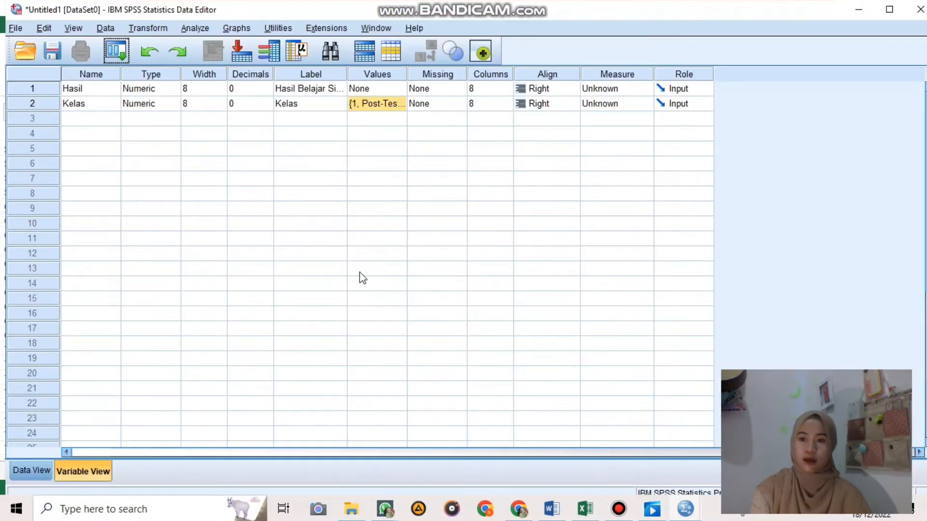
{"action": "left_click", "coordinate": [37, 466]}
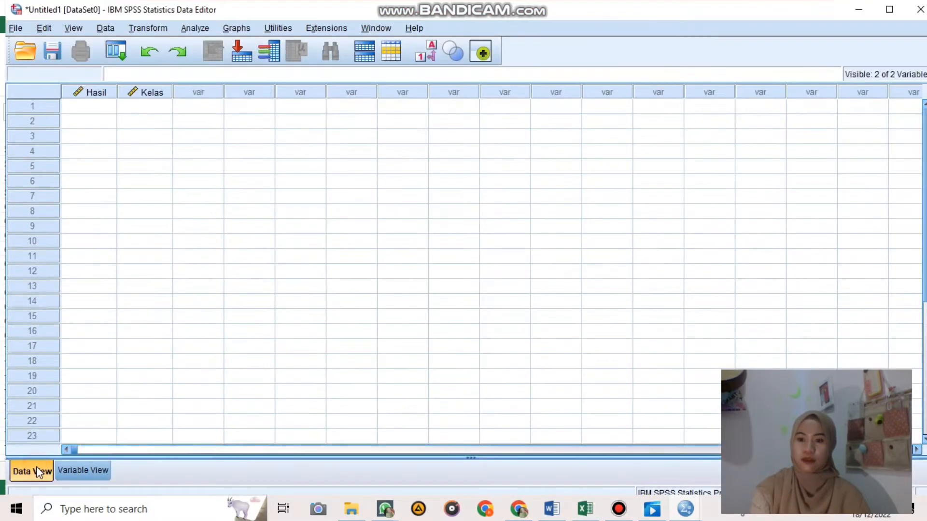
{"action": "left_click", "coordinate": [92, 112]}
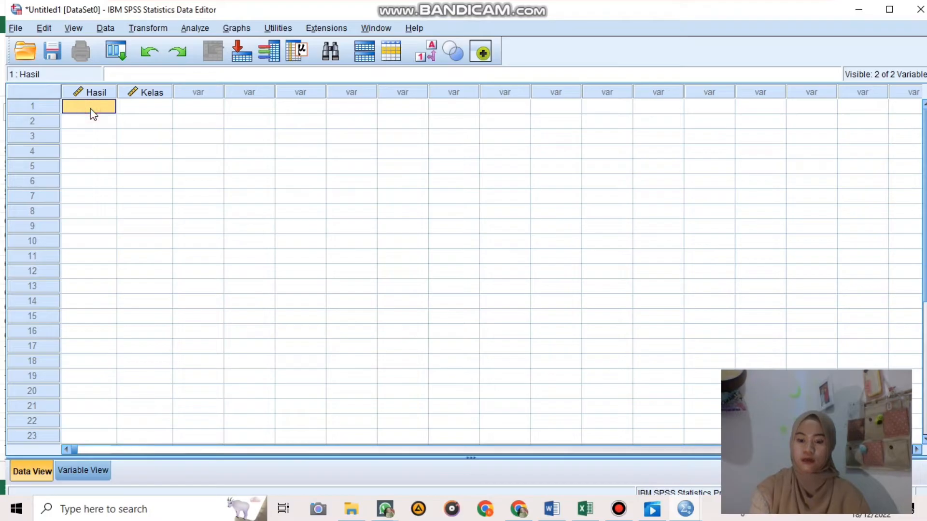
{"action": "key", "text": "ctrl+v"}
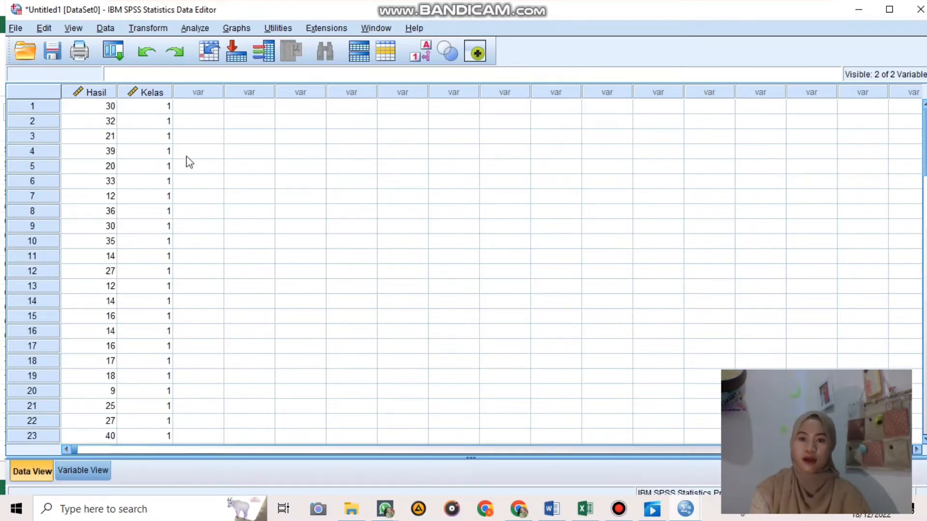
{"action": "mouse_move", "coordinate": [924, 172]}
{"action": "left_mouse_down"}
{"action": "mouse_move", "coordinate": [924, 356]}
{"action": "mouse_move", "coordinate": [924, 164]}
{"action": "left_mouse_up"}
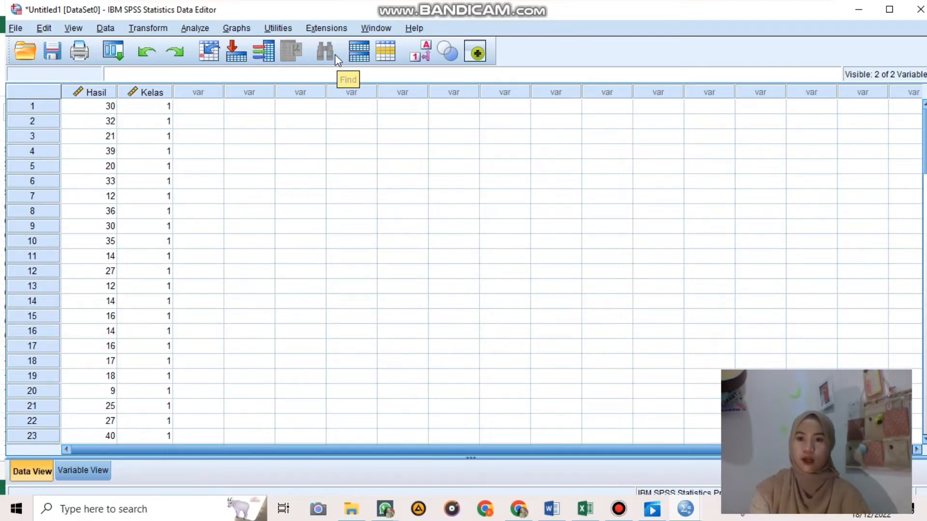
- Start an Explore analysis with Hasil Belajar Siswa as the dependent variable and Kelas as the factor
{"action": "left_click", "coordinate": [206, 31]}
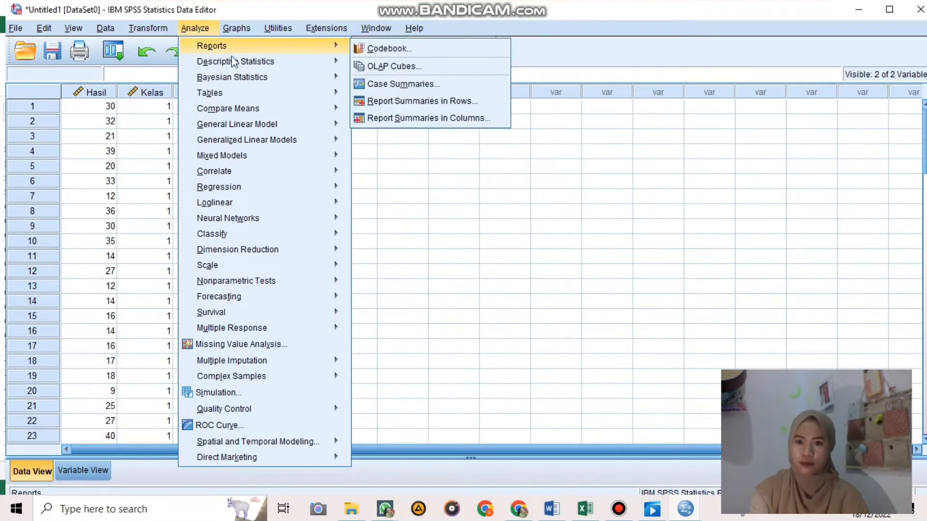
{"action": "mouse_move", "coordinate": [302, 65]}
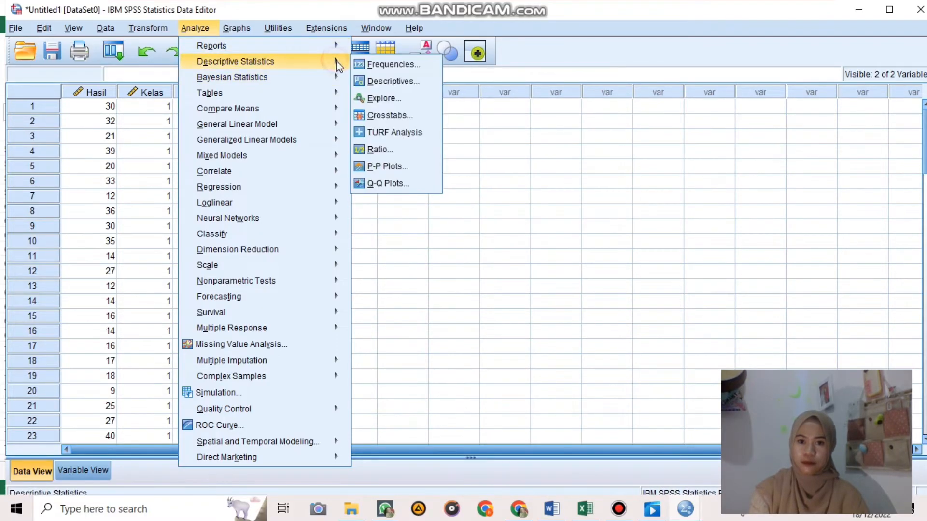
{"action": "left_click", "coordinate": [381, 98]}
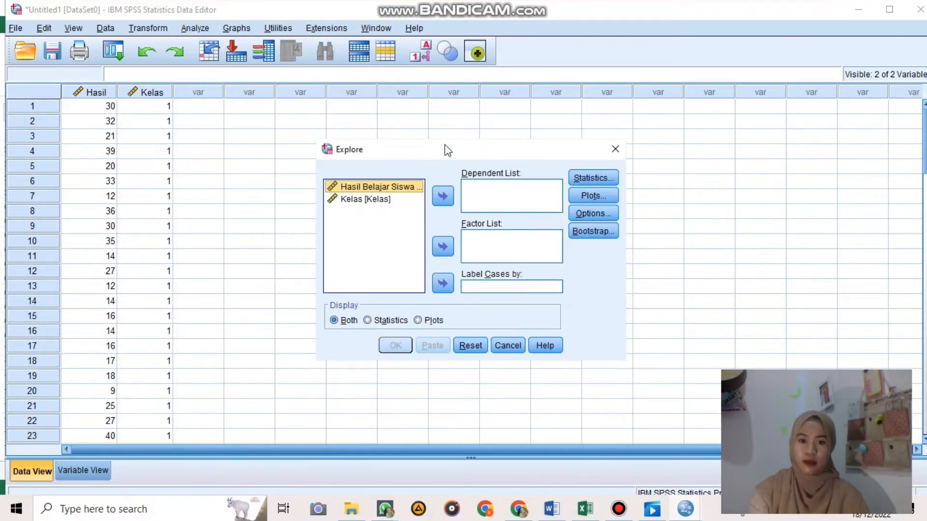
{"action": "left_click", "coordinate": [444, 199]}
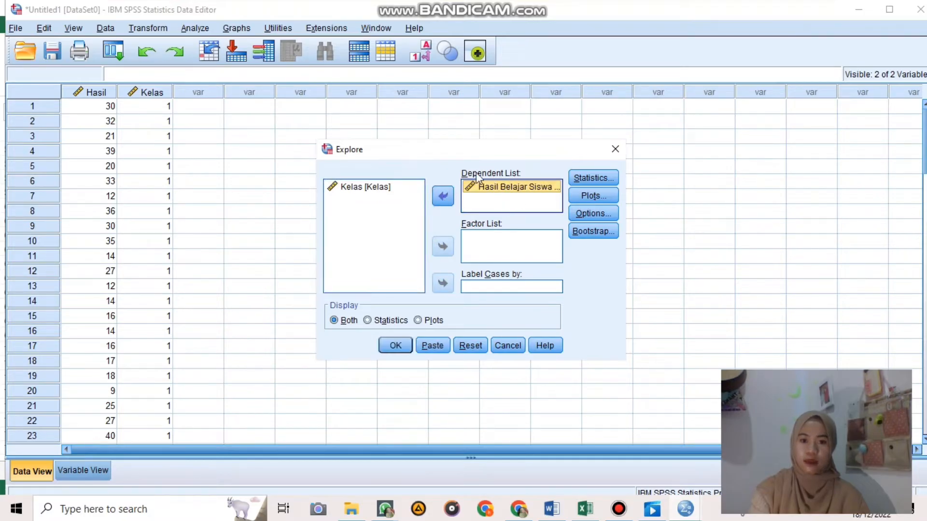
{"action": "left_click", "coordinate": [379, 189]}
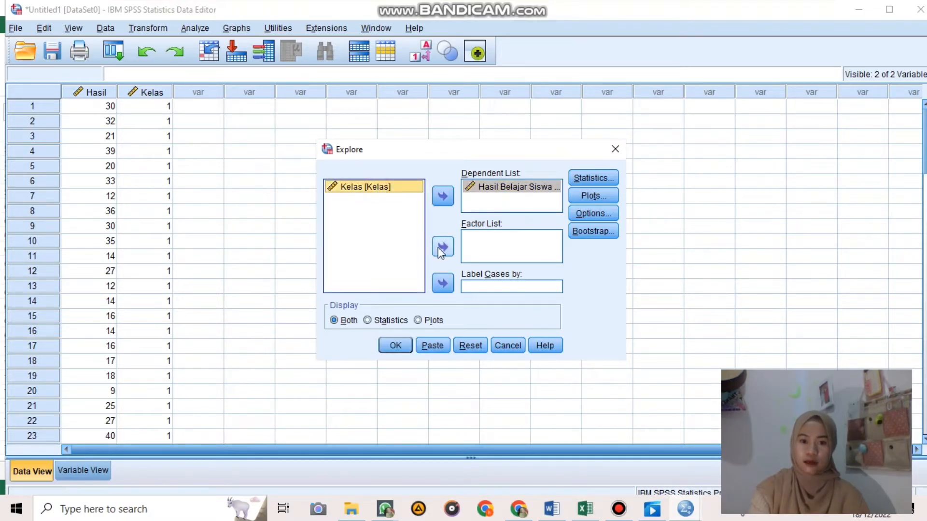
{"action": "left_click", "coordinate": [441, 245]}
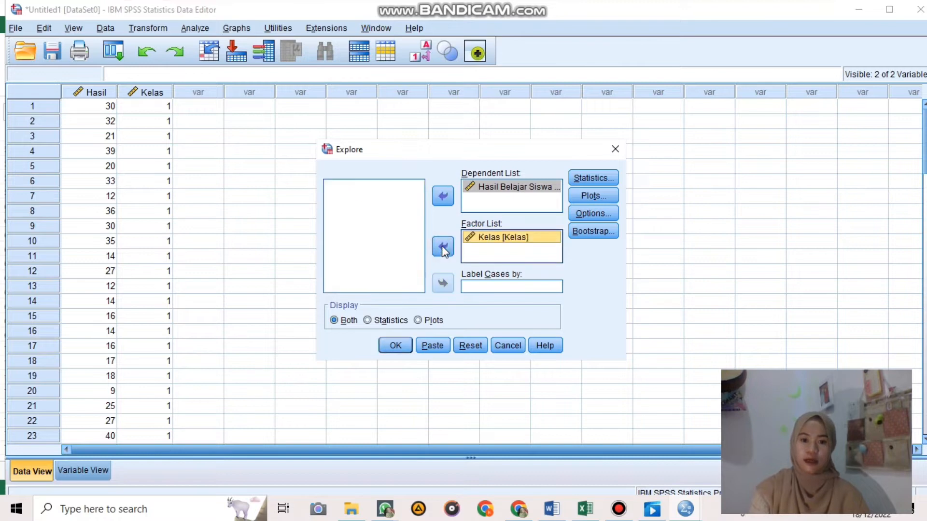
- Include normality plots with tests in the Explore analysis and run it
{"action": "left_click", "coordinate": [599, 196]}
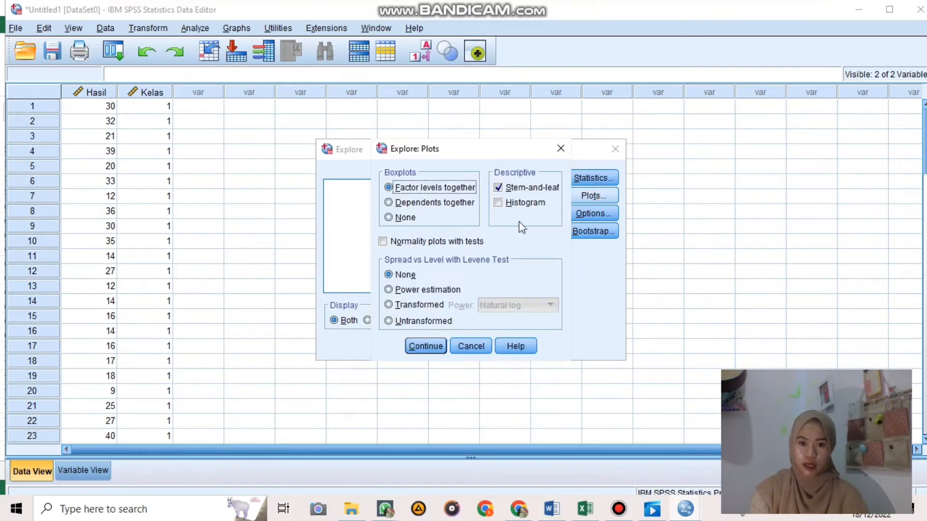
{"action": "left_click", "coordinate": [383, 241]}
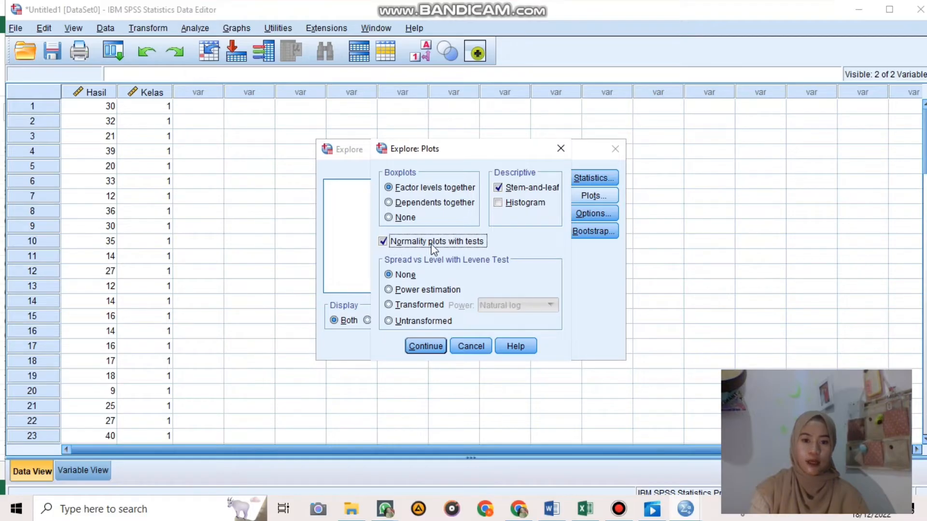
{"action": "left_click", "coordinate": [416, 352]}
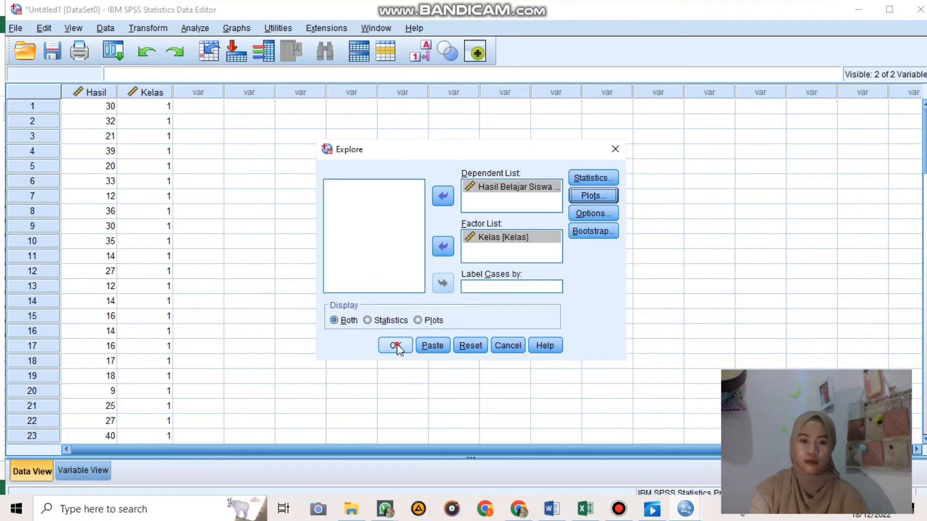
{"action": "left_click", "coordinate": [397, 344]}
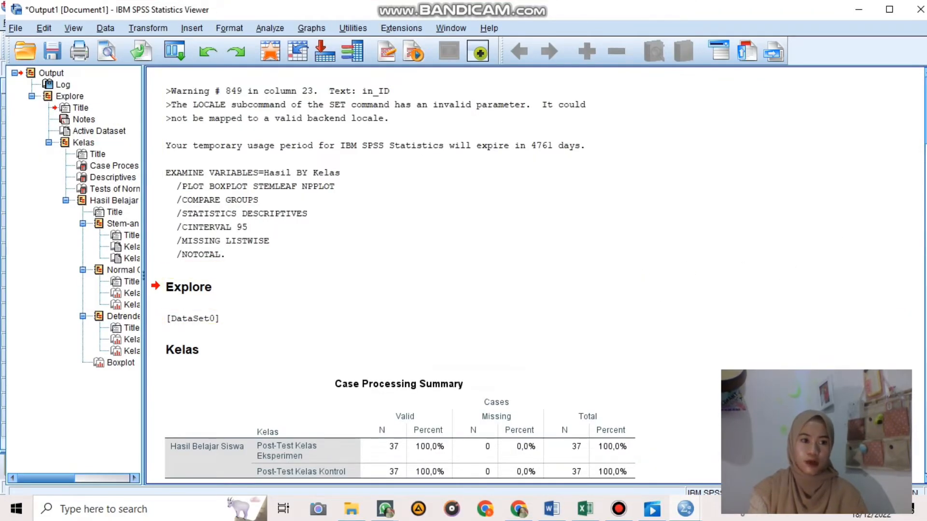
- Display the Tests of Normality table in the output viewer side by side with the BUKU PETUNJUK guide in Word
{"action": "left_click_drag", "start_coordinate": [925, 140], "coordinate": [921, 245]}
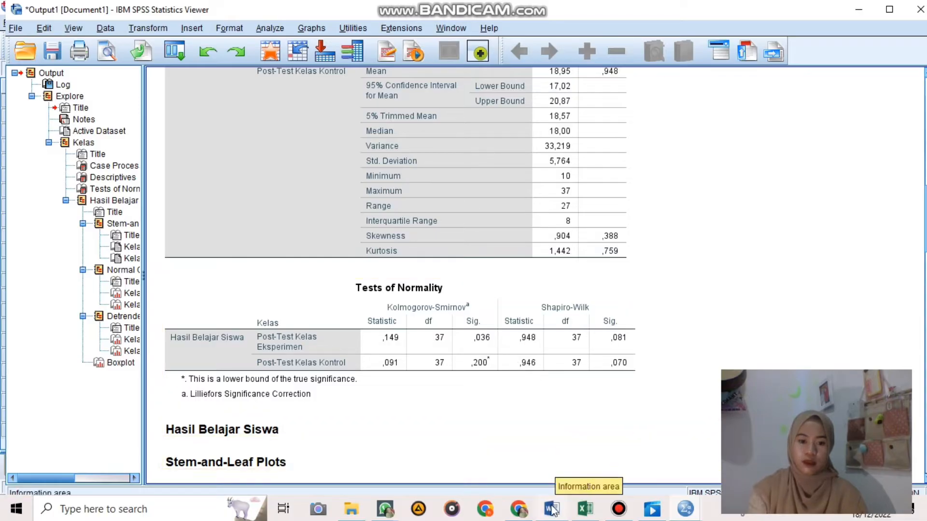
{"action": "mouse_move", "coordinate": [552, 509]}
{"action": "left_click", "coordinate": [560, 454]}
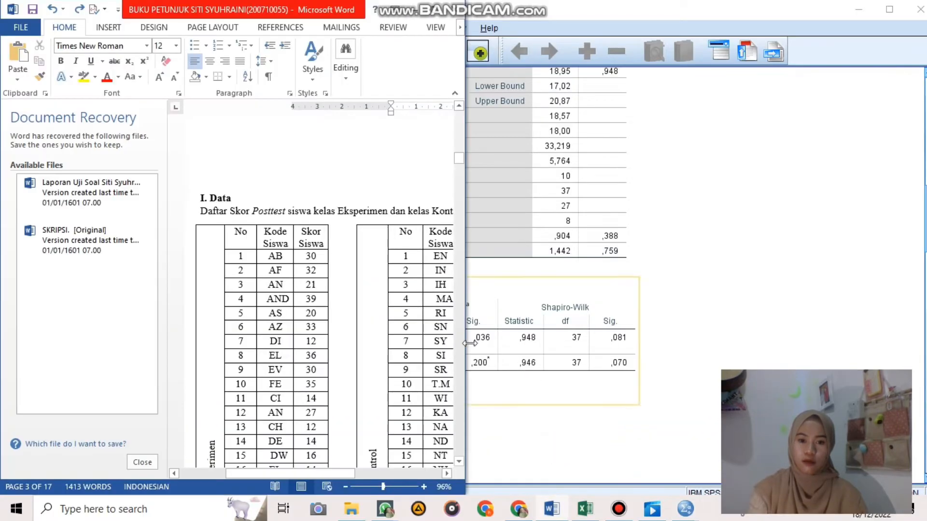
{"action": "left_click", "coordinate": [577, 296]}
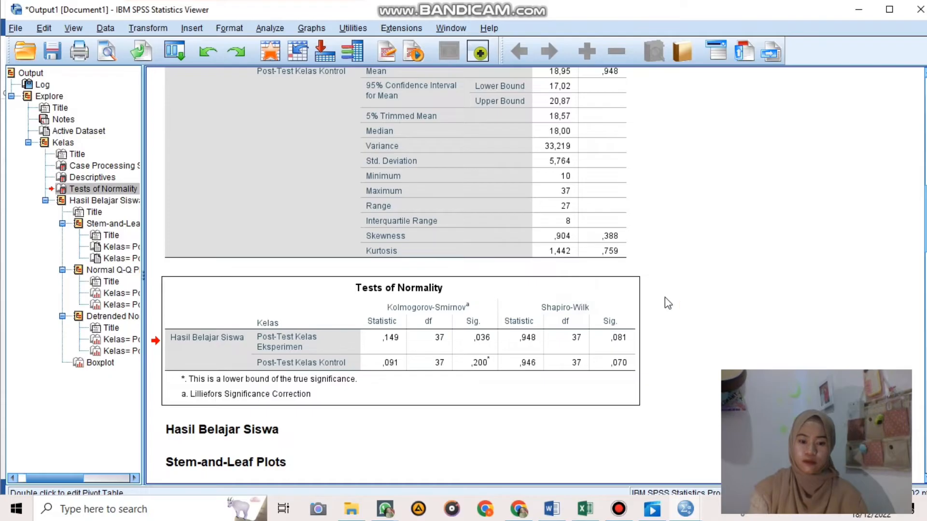
{"action": "key", "text": "super+Right"}
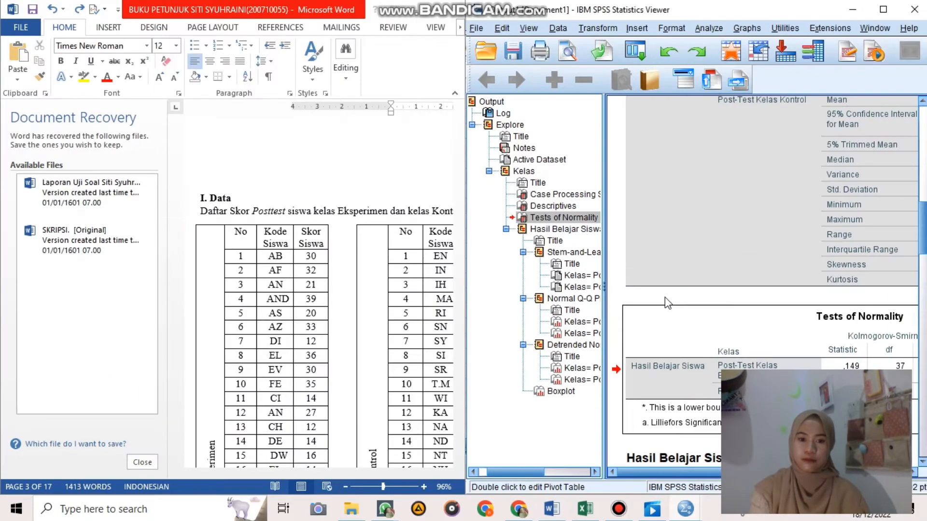
- Examine the normality table and the Uji Normalitas interpretation rules in the Word guide against the SPSS output, and minimize the guide
{"action": "left_click", "coordinate": [457, 165]}
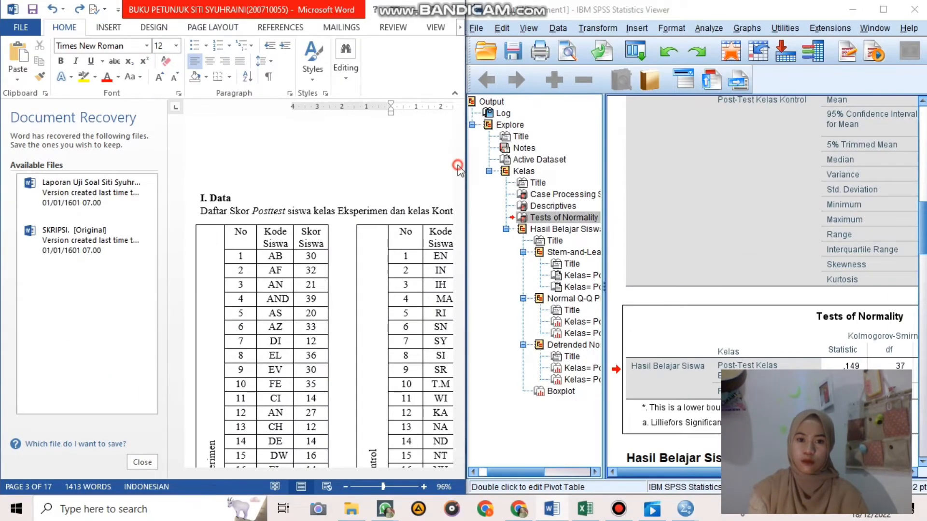
{"action": "left_click_drag", "start_coordinate": [457, 166], "coordinate": [459, 369]}
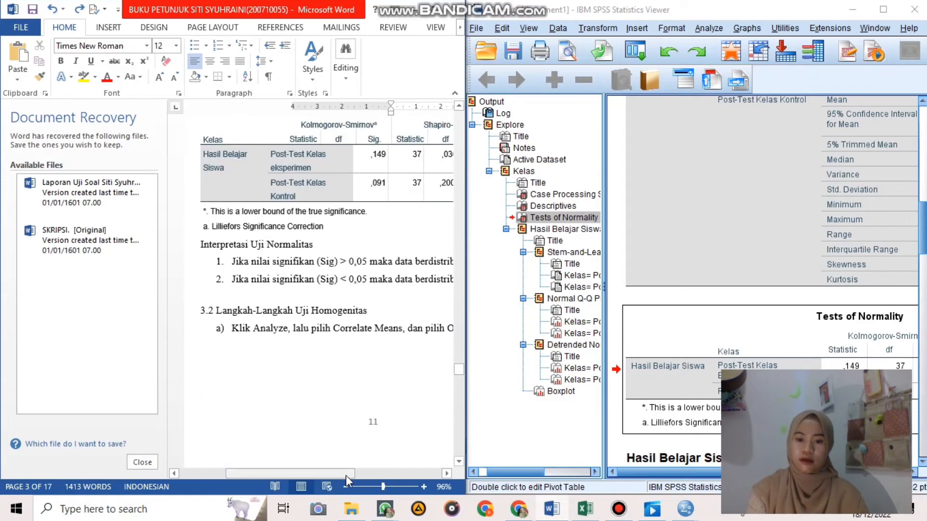
{"action": "left_click_drag", "start_coordinate": [346, 476], "coordinate": [362, 478]}
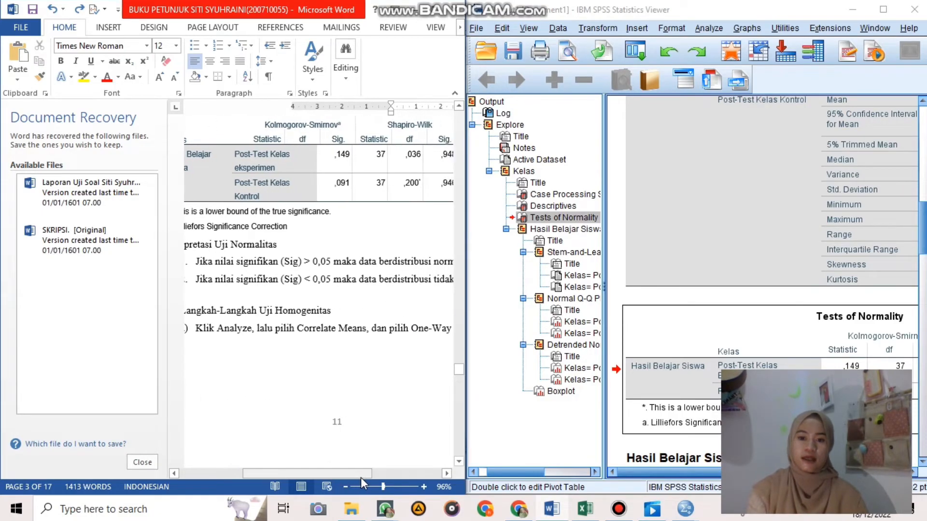
{"action": "left_click", "coordinate": [713, 399]}
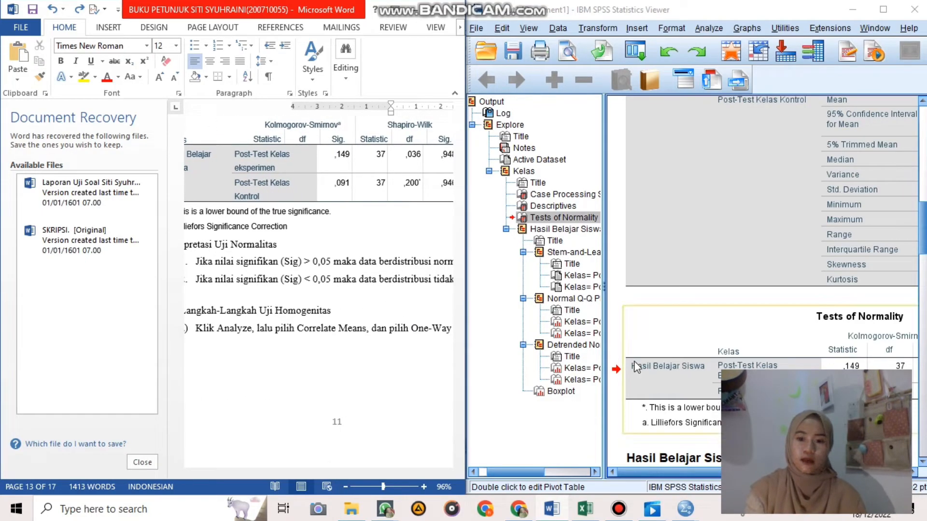
{"action": "left_click", "coordinate": [442, 313]}
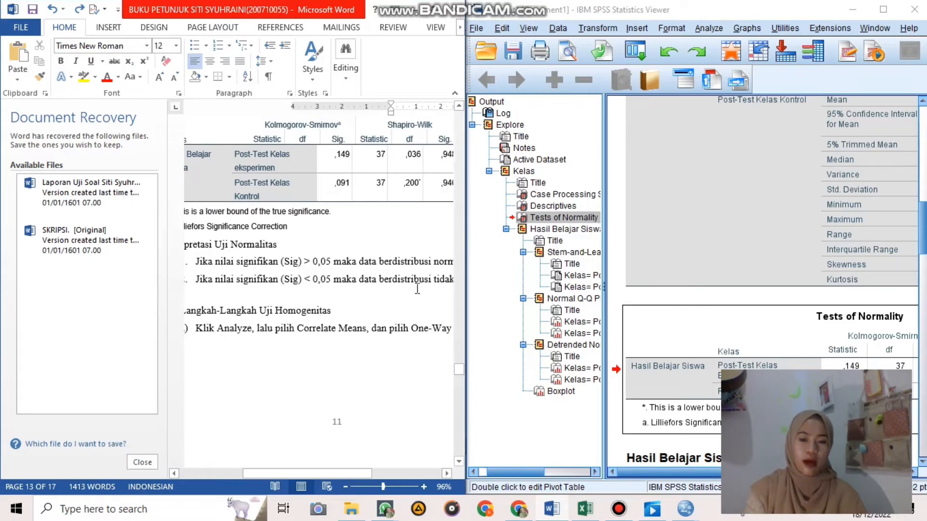
{"action": "left_click_drag", "start_coordinate": [360, 471], "coordinate": [356, 471]}
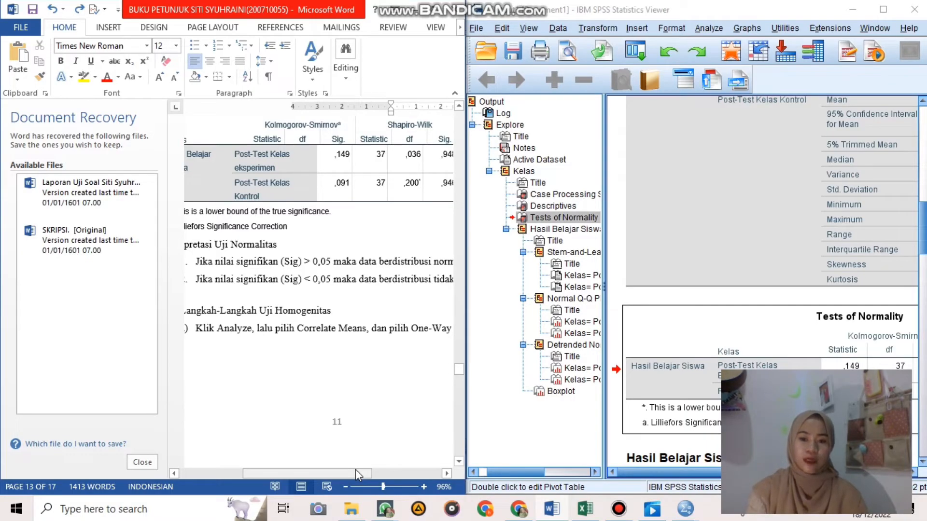
{"action": "left_click_drag", "start_coordinate": [356, 471], "coordinate": [403, 477]}
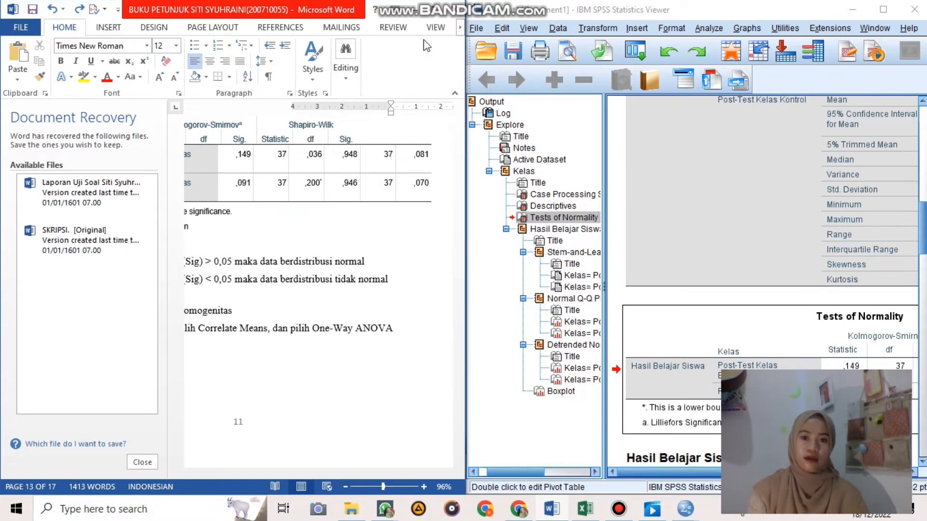
{"action": "left_click", "coordinate": [415, 10]}
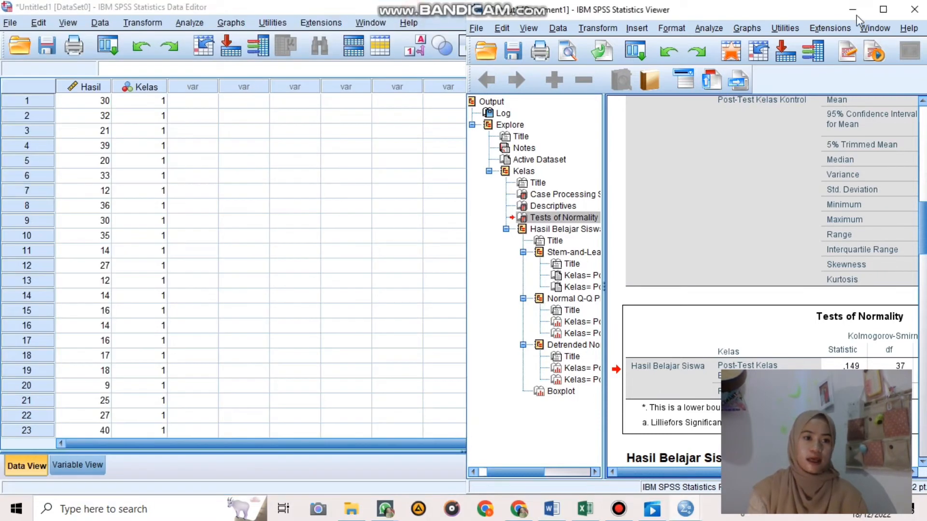
- Set up a One-Way ANOVA in the SPSS data window with Hasil Belajar Siswa as the dependent variable and Kelas as the factor
{"action": "left_click", "coordinate": [888, 12]}
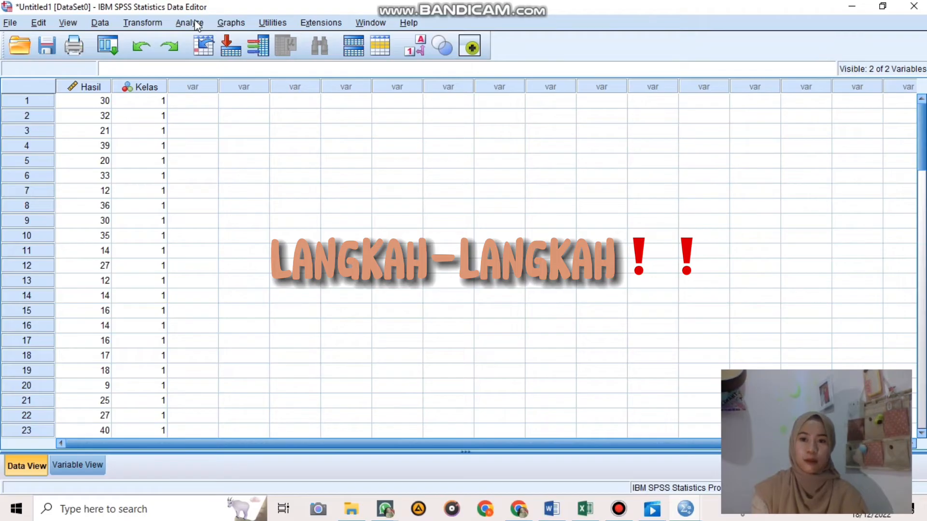
{"action": "left_click", "coordinate": [196, 23]}
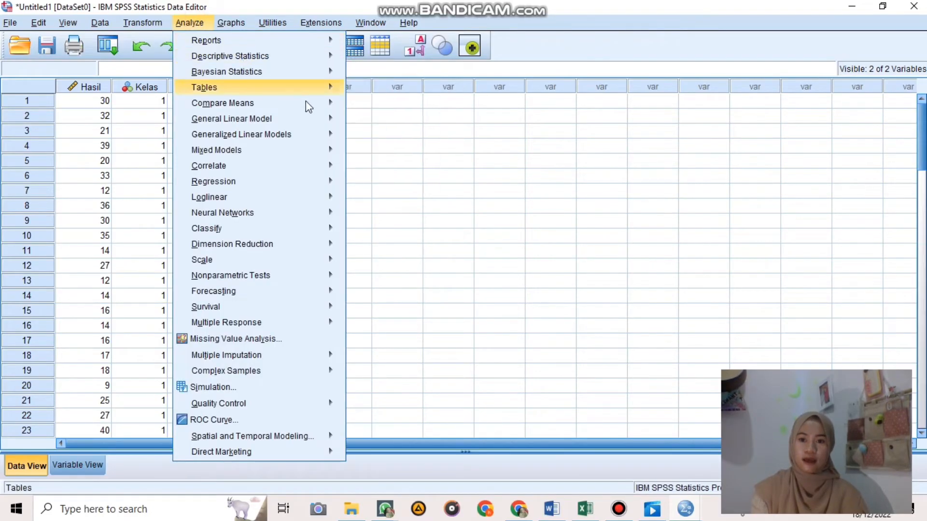
{"action": "mouse_move", "coordinate": [321, 102]}
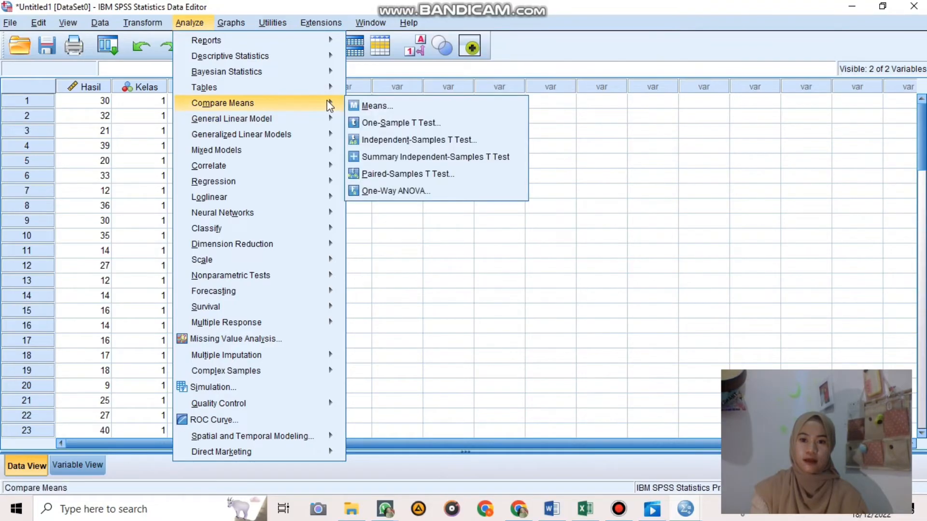
{"action": "left_click", "coordinate": [400, 197]}
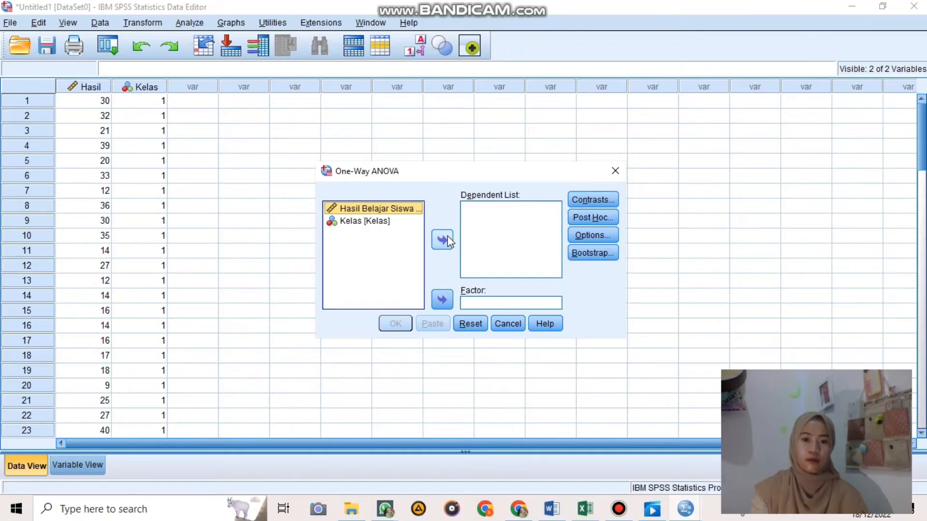
{"action": "left_click", "coordinate": [443, 239]}
{"action": "left_click", "coordinate": [392, 210]}
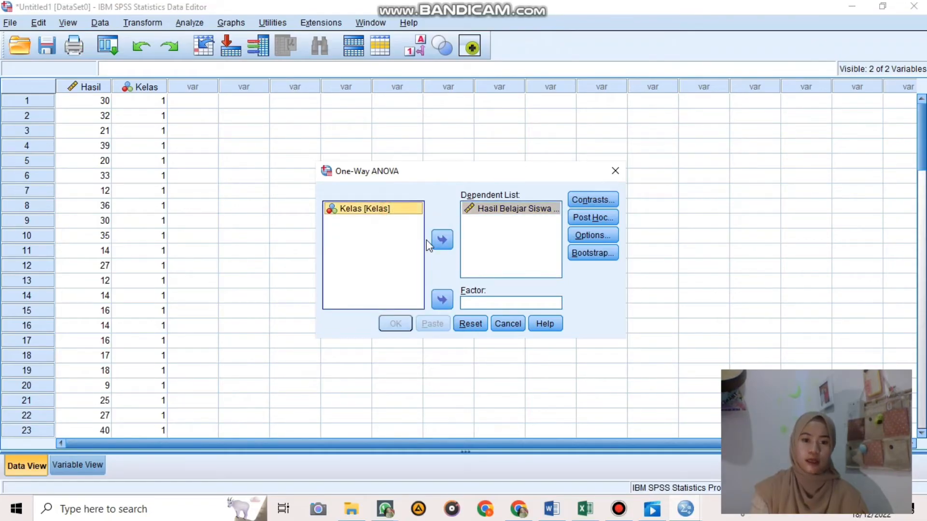
{"action": "left_click", "coordinate": [443, 301]}
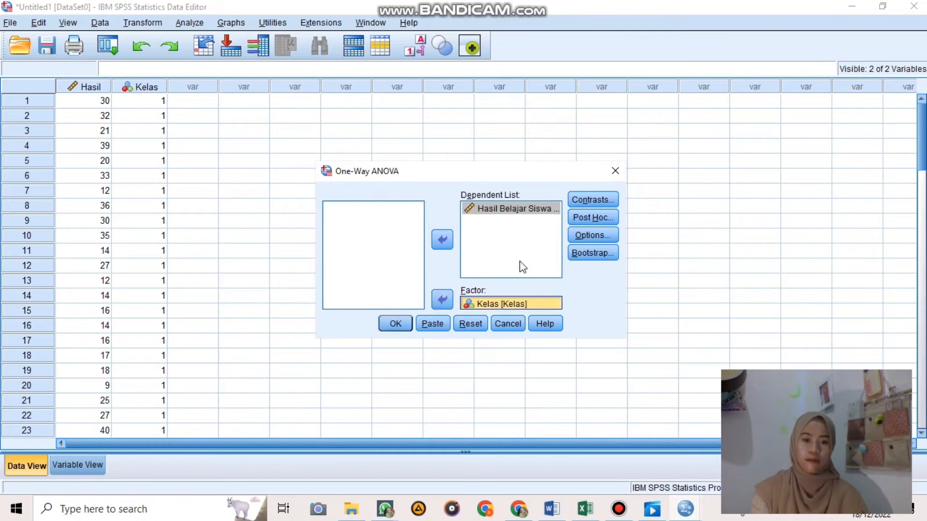
- Include the homogeneity of variance test in the One-Way ANOVA and run the analysis
{"action": "left_click", "coordinate": [586, 237]}
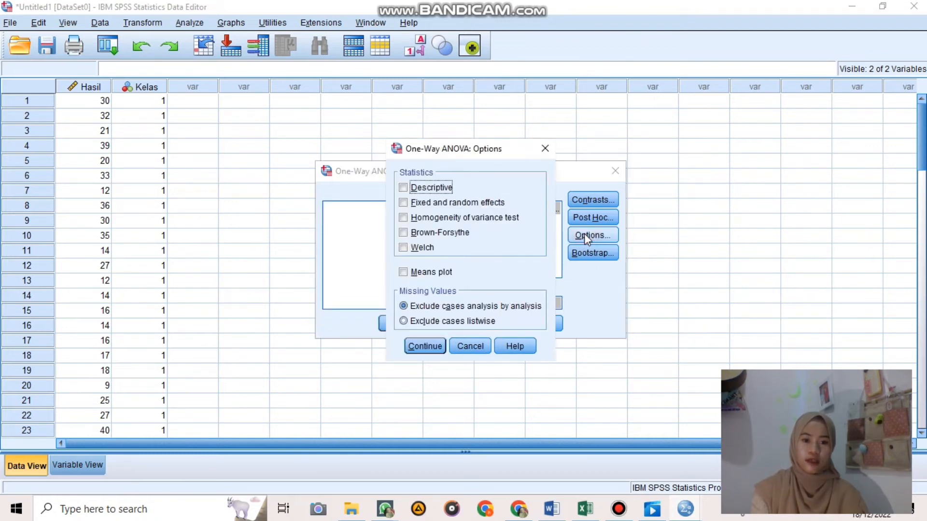
{"action": "left_click", "coordinate": [412, 222]}
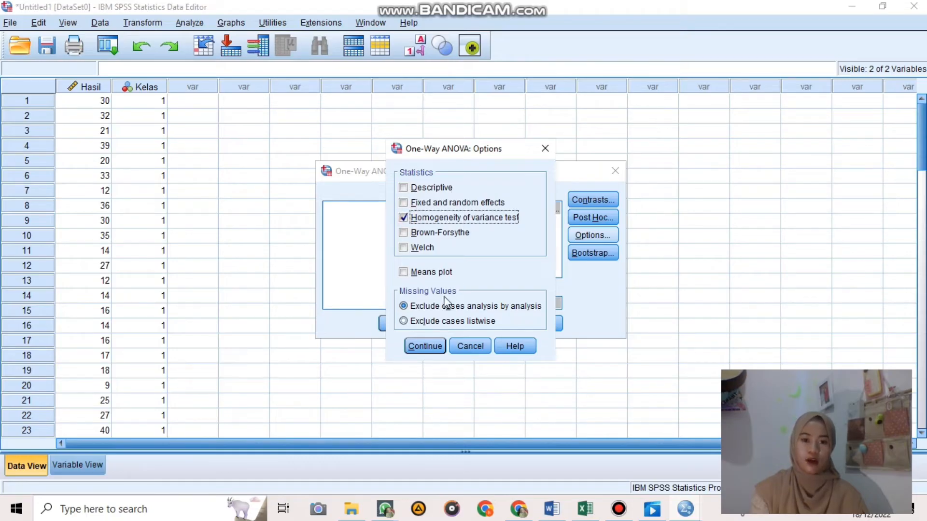
{"action": "left_click", "coordinate": [432, 343]}
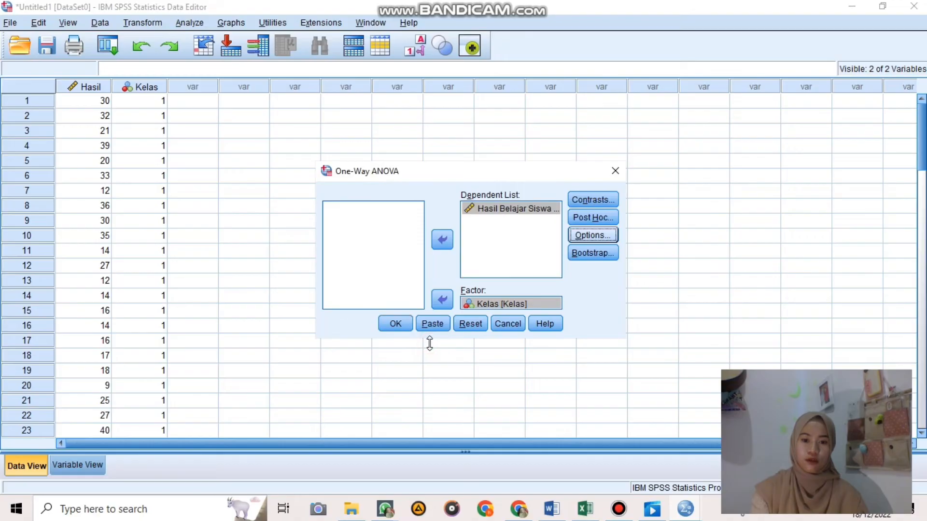
{"action": "left_click", "coordinate": [406, 329]}
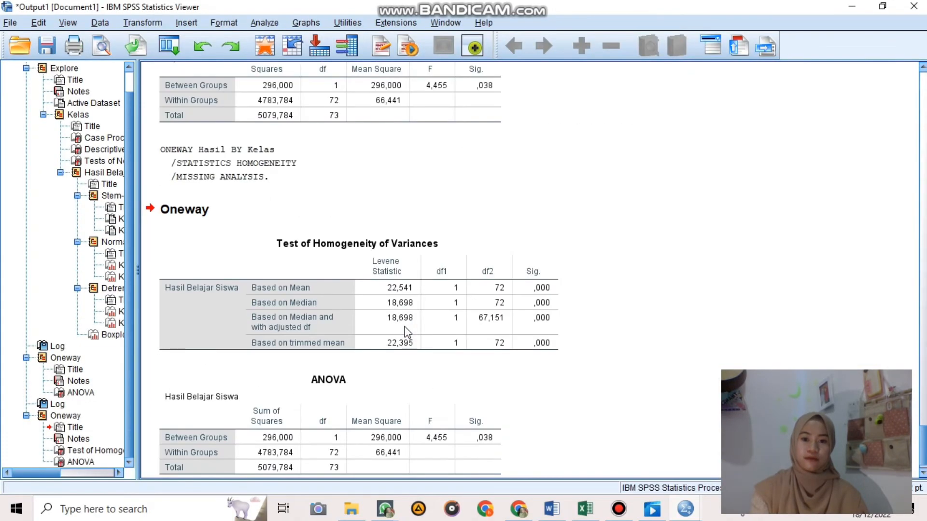
- Compare the Test of Homogeneity of Variances table with the Interpretasi Uji Homogenitas rules in the BUKU PETUNJUK guide in Word, and minimize the guide
{"action": "left_click", "coordinate": [407, 332]}
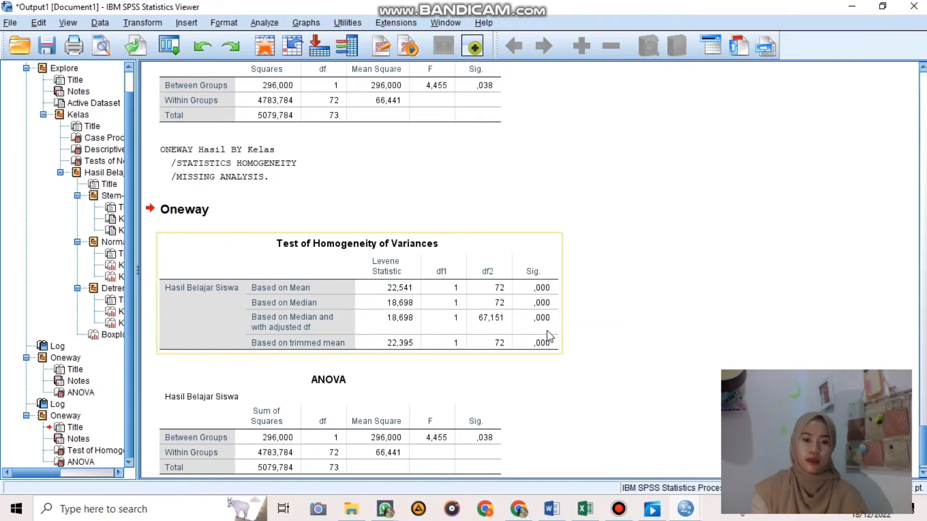
{"action": "left_click", "coordinate": [553, 381]}
{"action": "mouse_move", "coordinate": [555, 519]}
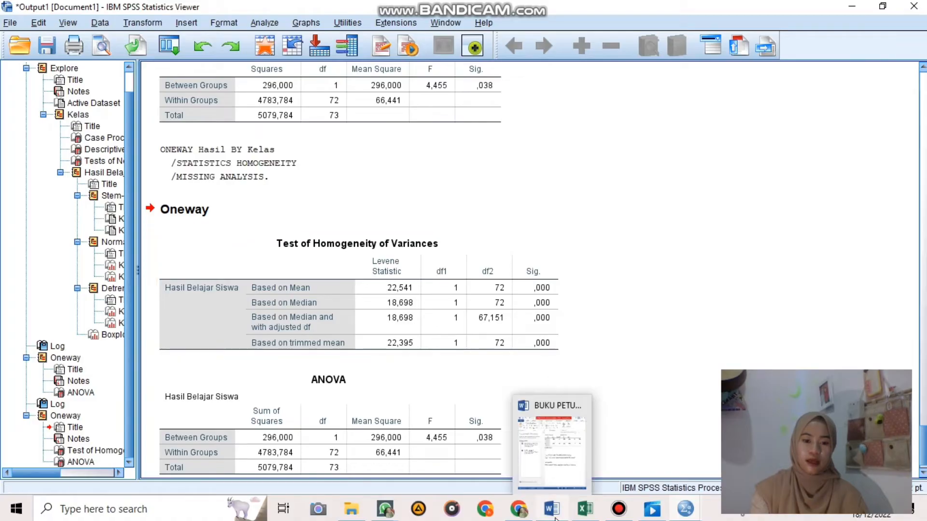
{"action": "left_click", "coordinate": [552, 490]}
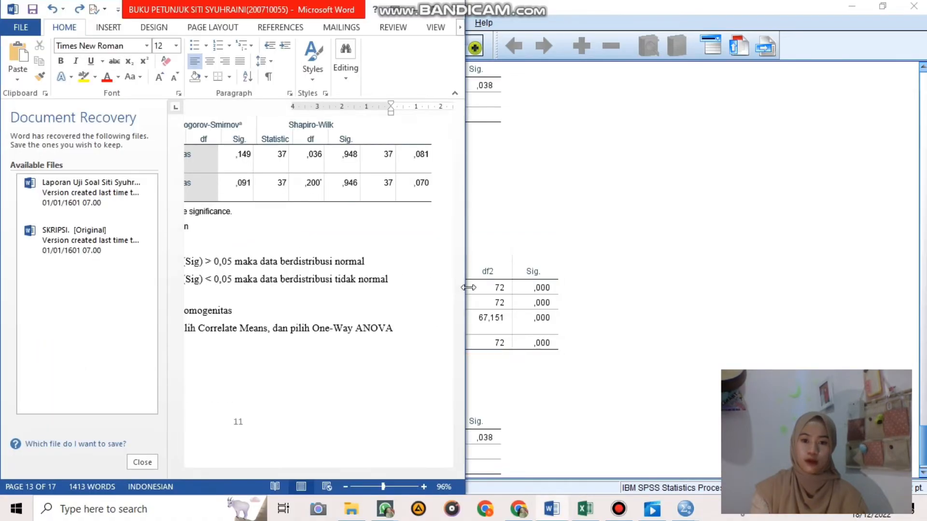
{"action": "scroll", "coordinate": [285, 435], "scroll_direction": "down", "scroll_amount": 10}
{"action": "left_click_drag", "start_coordinate": [264, 470], "coordinate": [279, 471]}
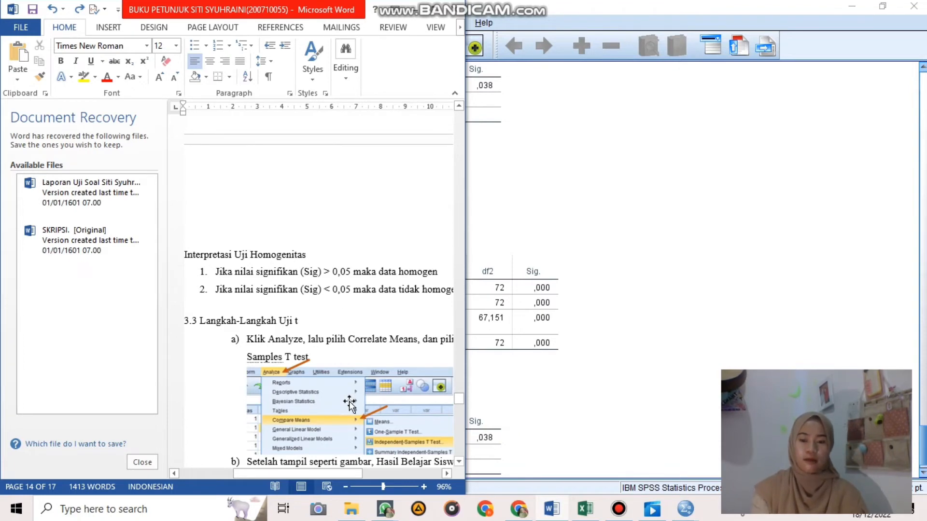
{"action": "left_click", "coordinate": [349, 475]}
{"action": "left_click_drag", "start_coordinate": [355, 477], "coordinate": [421, 477]}
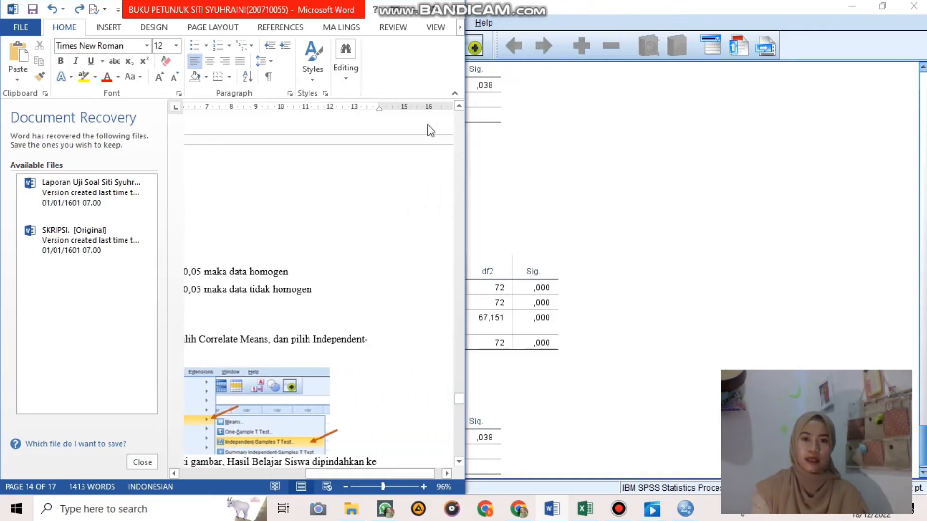
{"action": "left_click", "coordinate": [418, 10]}
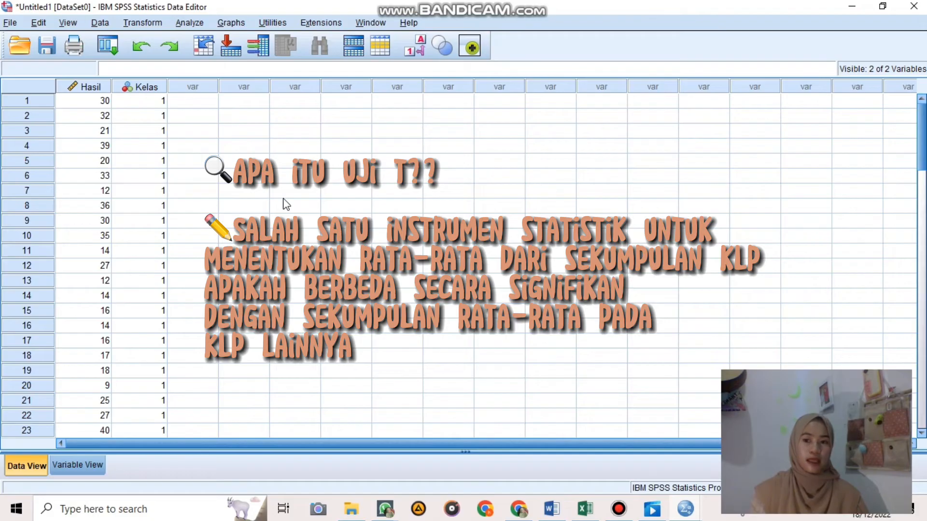
- Set up an Independent-Samples T Test in the SPSS data window with Hasil Belajar Siswa as test variable and Kelas as grouping variable
{"action": "left_click", "coordinate": [449, 146]}
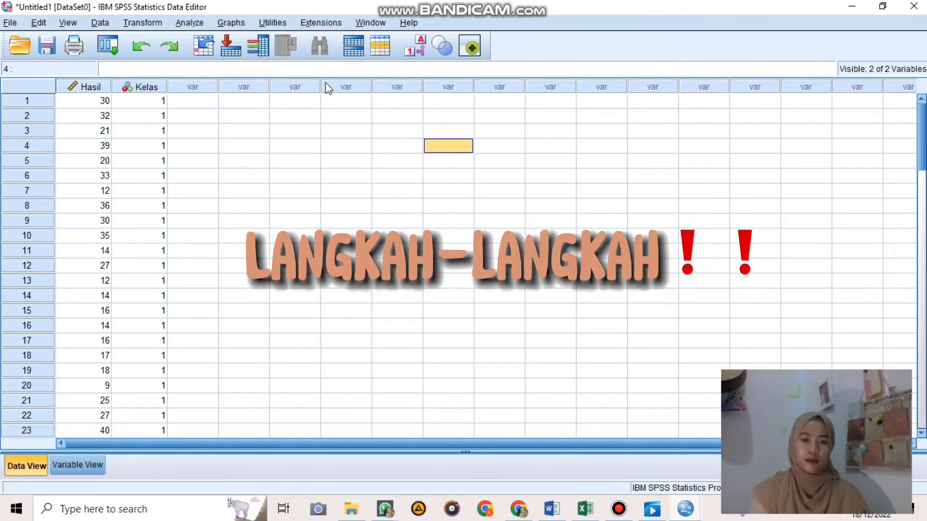
{"action": "left_click", "coordinate": [193, 24]}
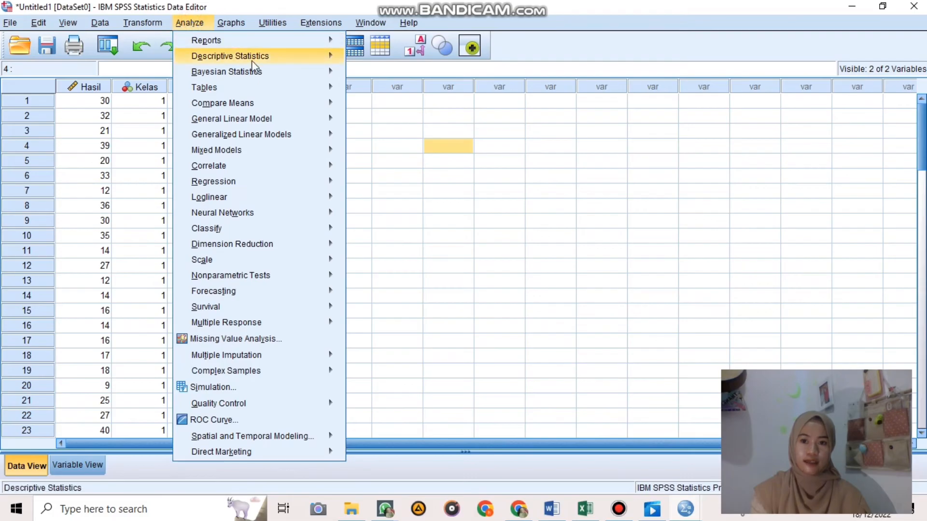
{"action": "left_click", "coordinate": [329, 105]}
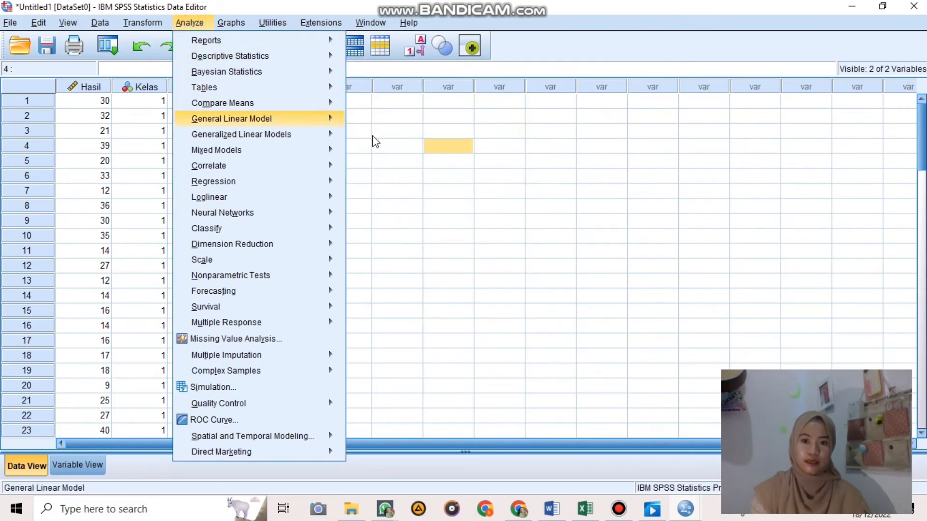
{"action": "left_click", "coordinate": [331, 101]}
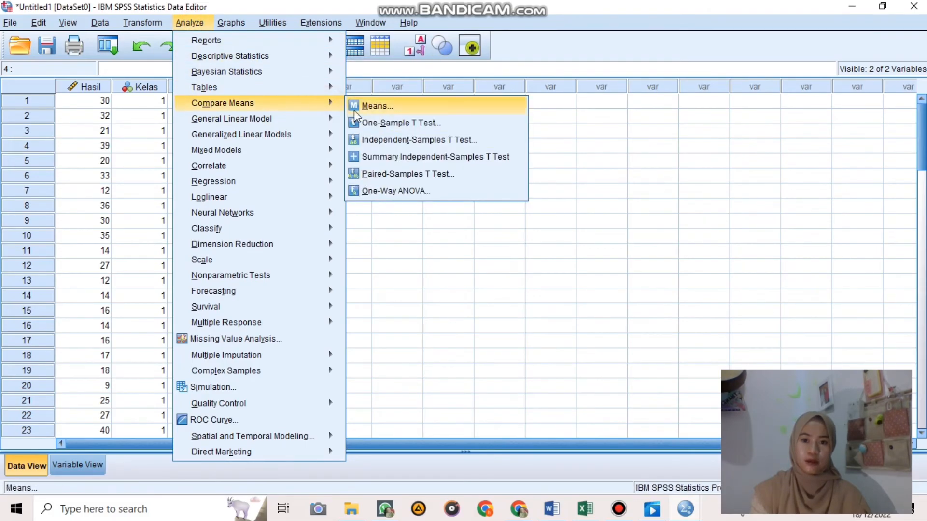
{"action": "left_click", "coordinate": [382, 140]}
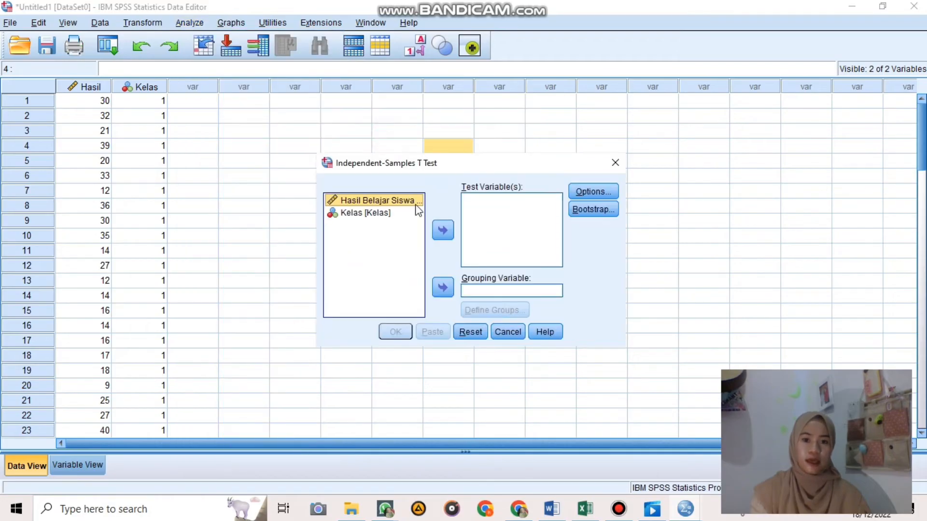
{"action": "left_click", "coordinate": [443, 231]}
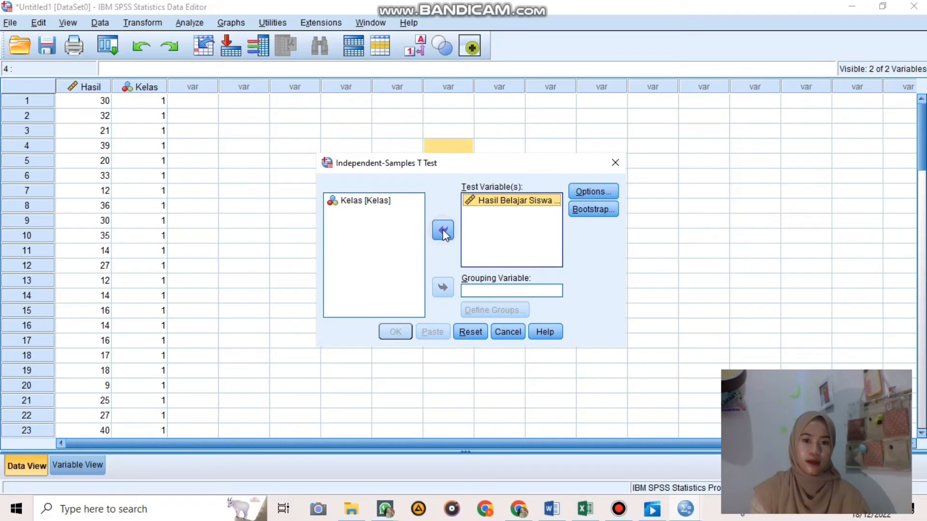
{"action": "left_click", "coordinate": [382, 200]}
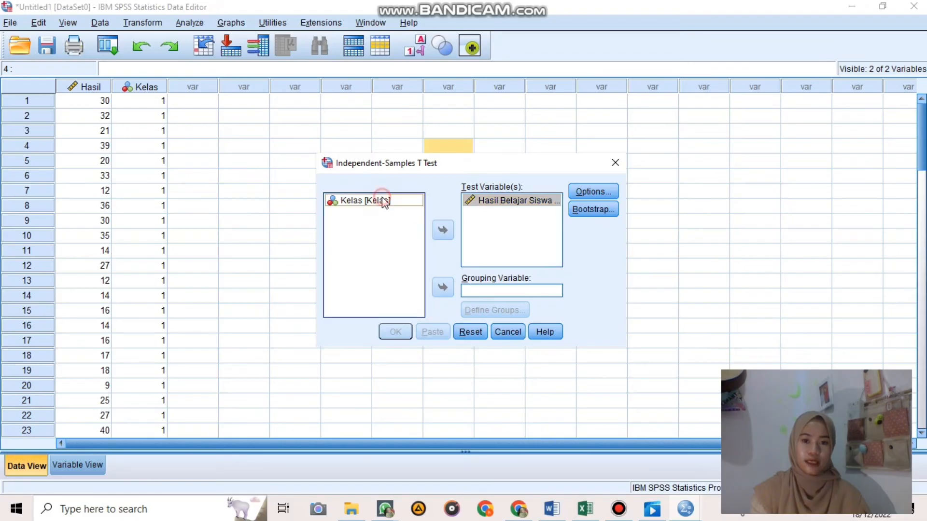
{"action": "left_click", "coordinate": [442, 287]}
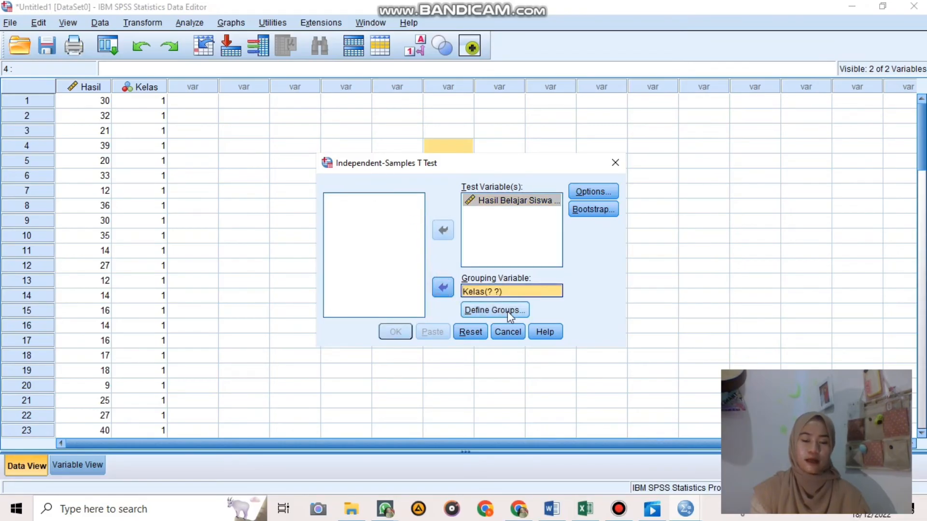
- Define the Kelas groups with the specified values 1 and 2, and run the t test
{"action": "left_click", "coordinate": [507, 313]}
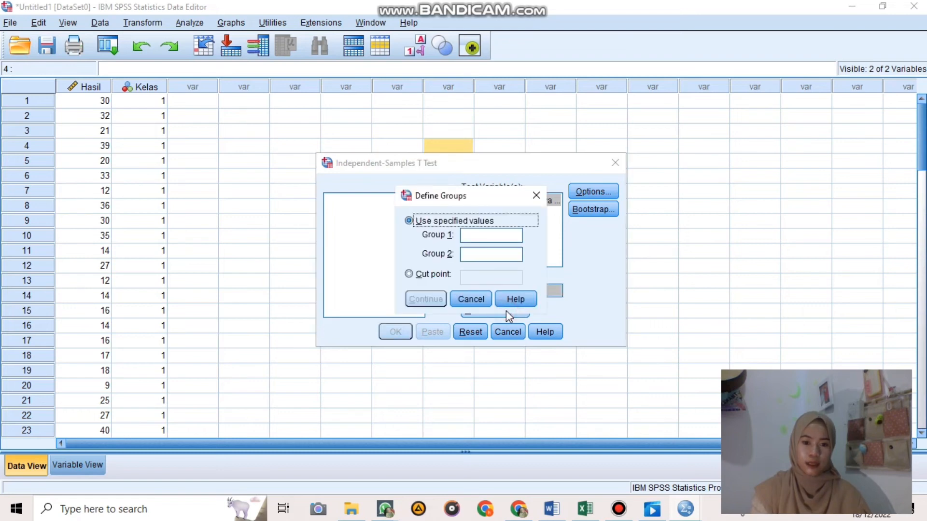
{"action": "left_click", "coordinate": [473, 236]}
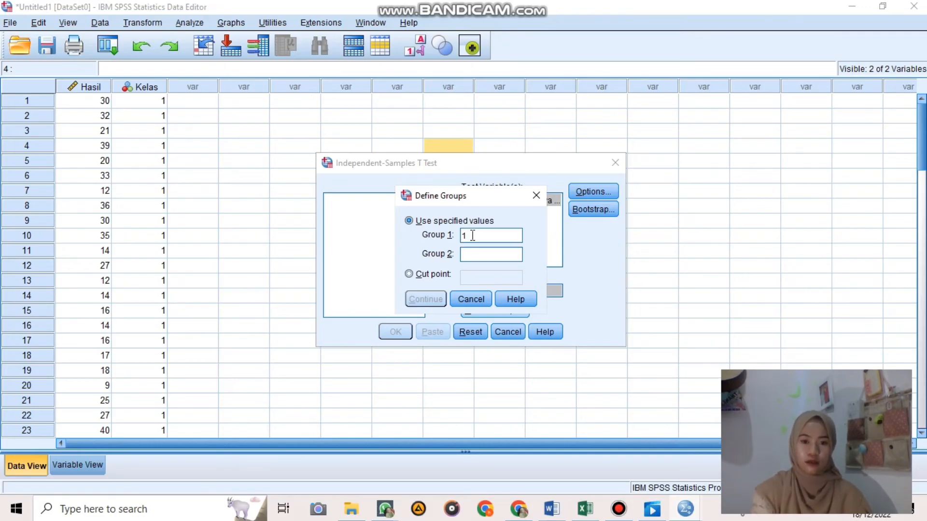
{"action": "left_click", "coordinate": [479, 254]}
{"action": "type", "text": "2"}
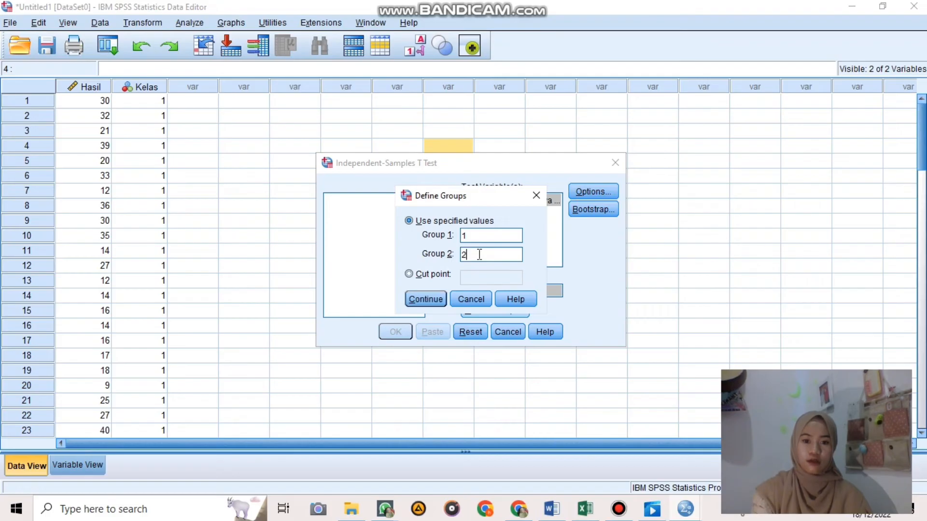
{"action": "left_click", "coordinate": [431, 300]}
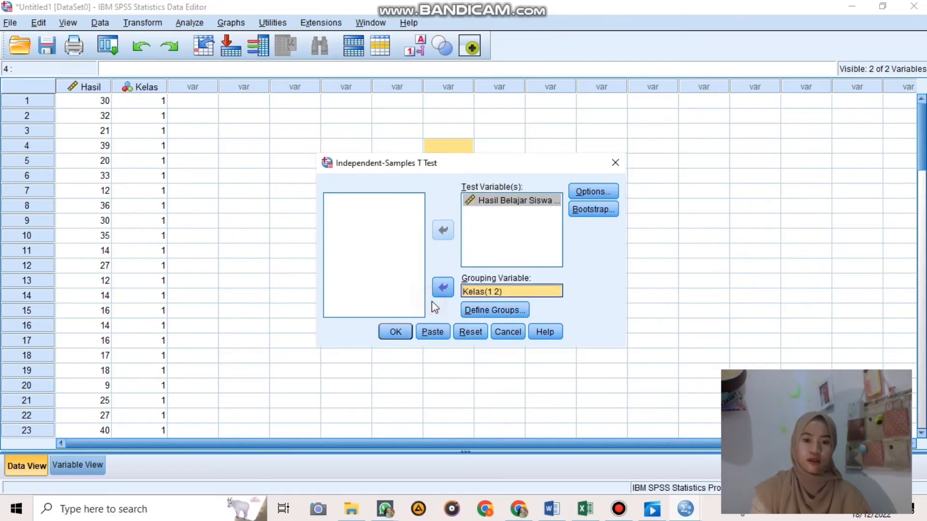
{"action": "left_click", "coordinate": [395, 332]}
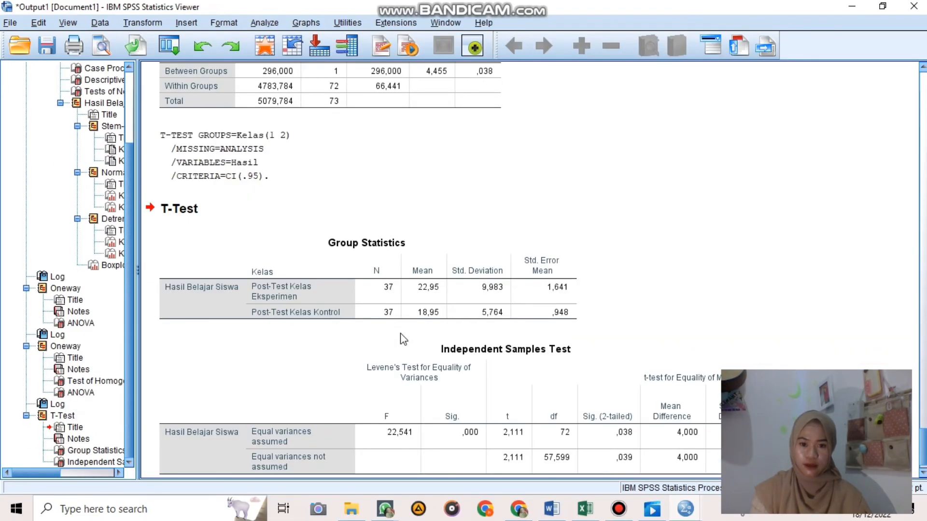
- Examine the Sig. (2-tailed) column of the Independent Samples Test table at the end of the T-Test output
{"action": "left_click", "coordinate": [925, 305]}
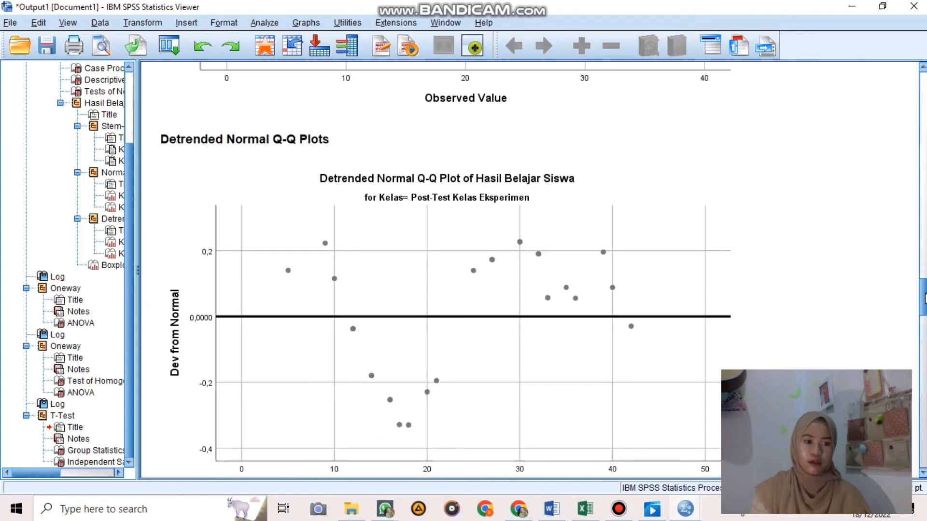
{"action": "left_click_drag", "start_coordinate": [924, 297], "coordinate": [924, 454]}
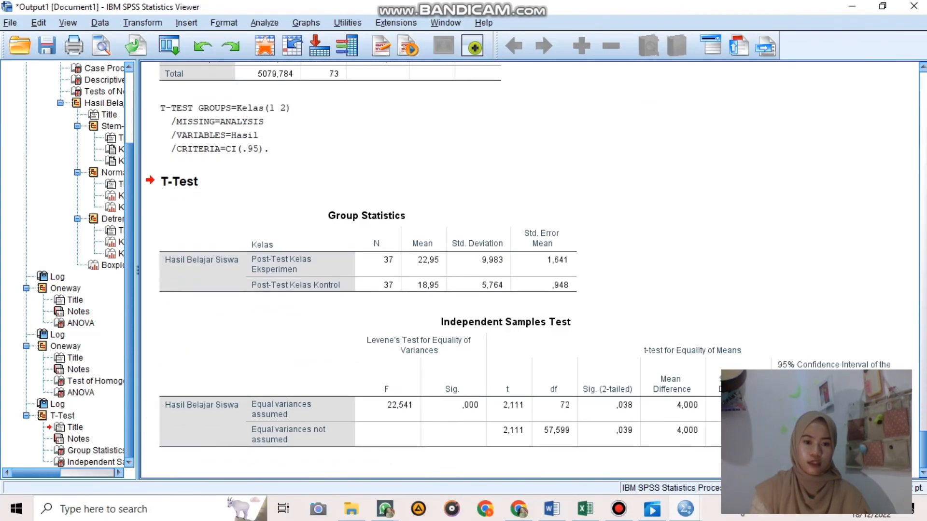
{"action": "left_click", "coordinate": [702, 406]}
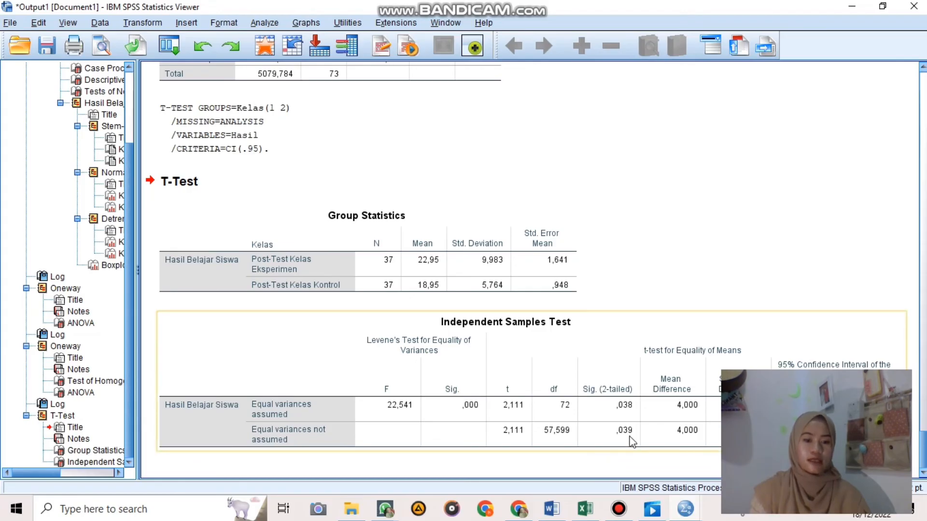
- Switch to the BUKU PETUNJUK guide in Word and read the Interpretasi Uji t rules below the t-test table
{"action": "mouse_move", "coordinate": [561, 515]}
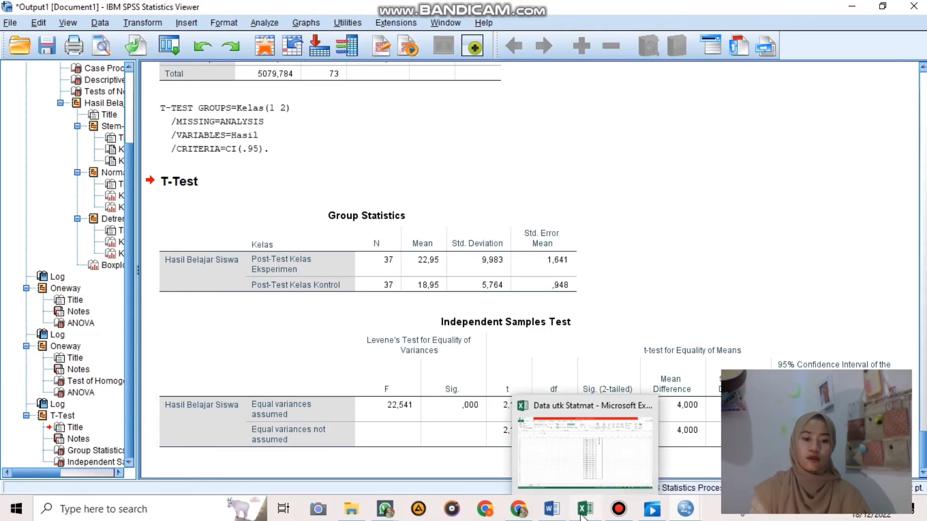
{"action": "left_click", "coordinate": [550, 444]}
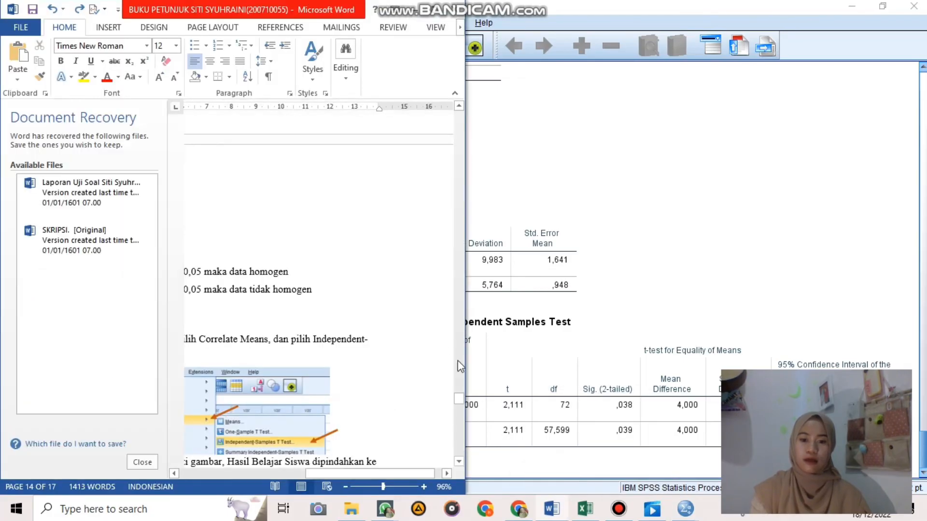
{"action": "left_click_drag", "start_coordinate": [459, 401], "coordinate": [461, 430]}
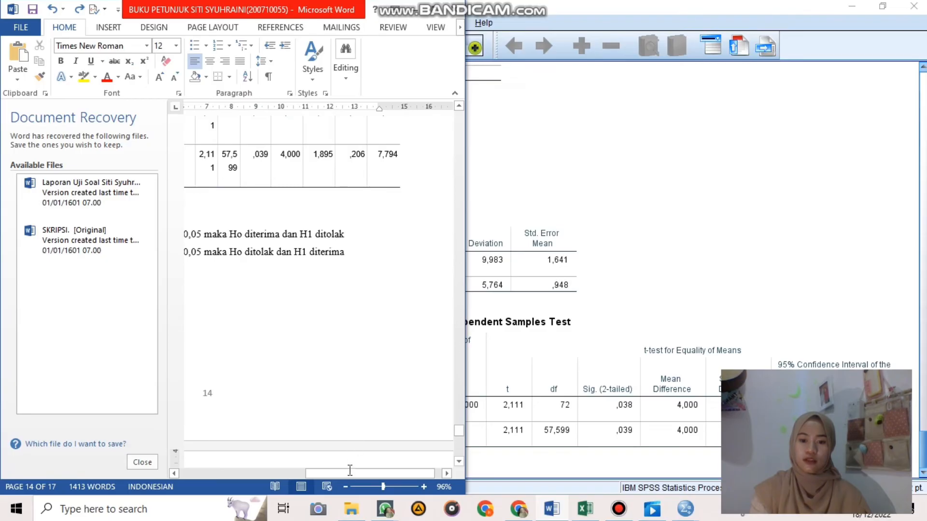
{"action": "left_click_drag", "start_coordinate": [347, 474], "coordinate": [249, 473]}
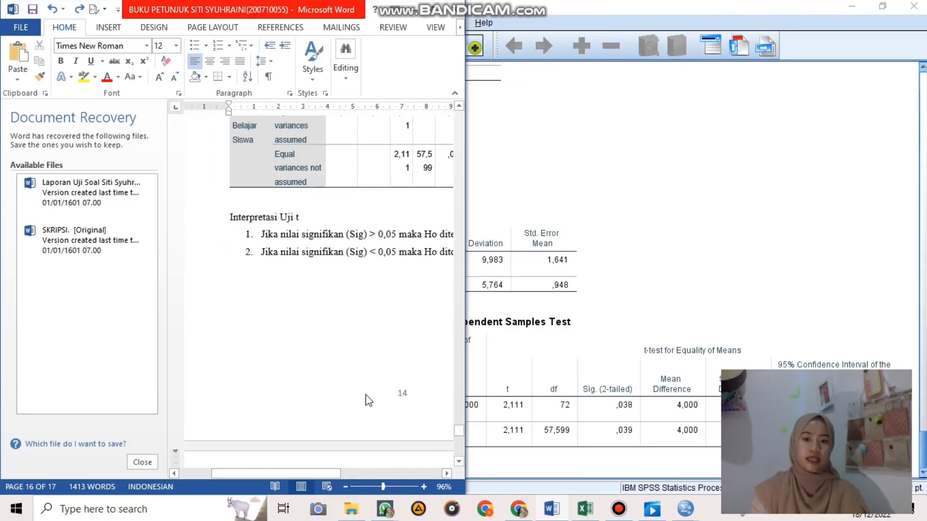
{"action": "left_click_drag", "start_coordinate": [295, 473], "coordinate": [334, 473]}
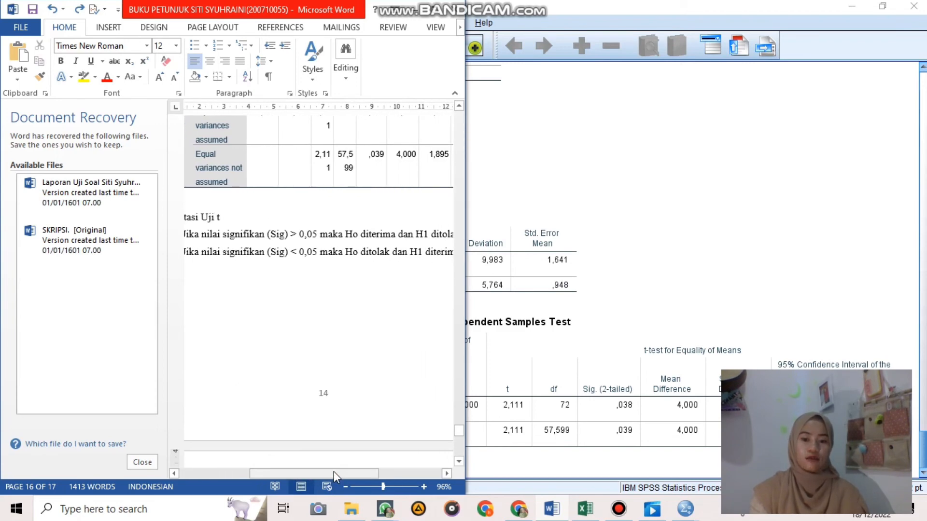
{"action": "mouse_move", "coordinate": [334, 472]}
{"action": "left_mouse_down"}
{"action": "mouse_move", "coordinate": [366, 471]}
{"action": "mouse_move", "coordinate": [316, 470]}
{"action": "left_mouse_up"}
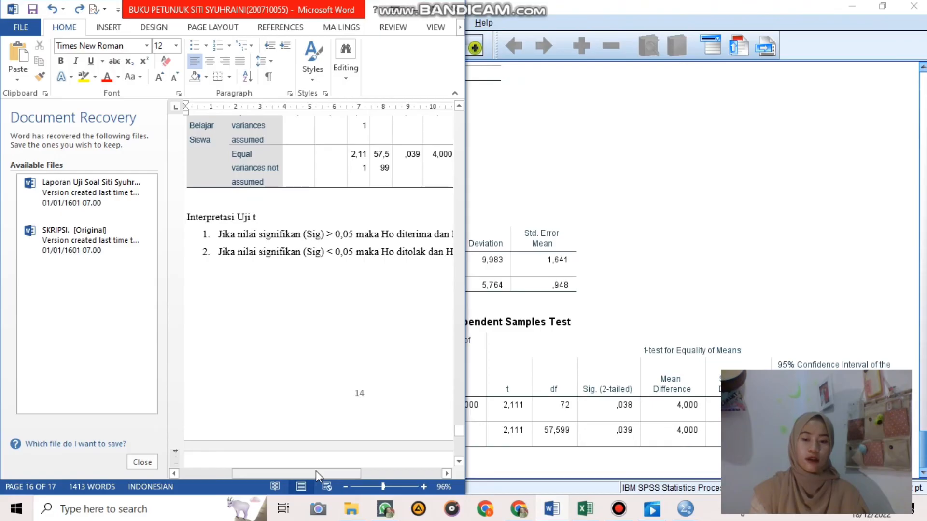
{"action": "left_click_drag", "start_coordinate": [316, 471], "coordinate": [361, 473]}
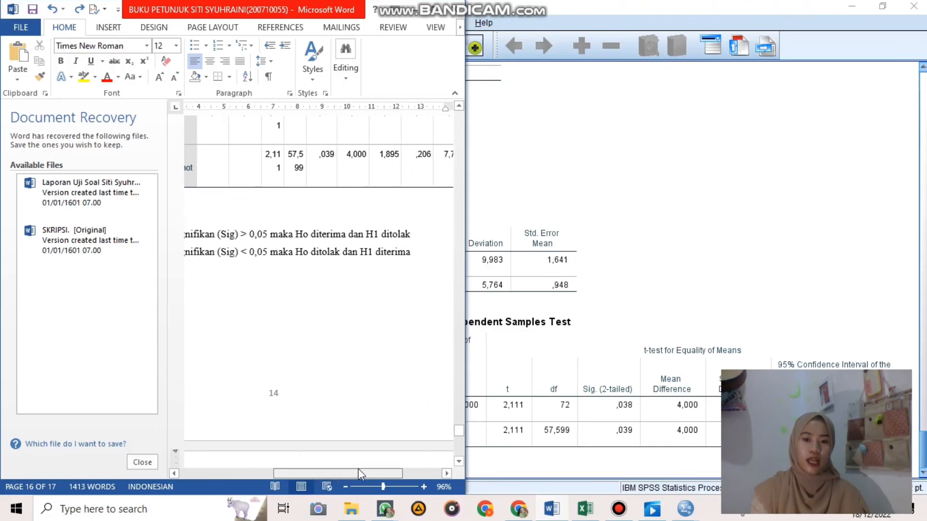
- Minimize the guide to recheck the Independent Samples Test table in SPSS, and reopen the guide at the Interpretasi Uji t rules
{"action": "left_click", "coordinate": [414, 10]}
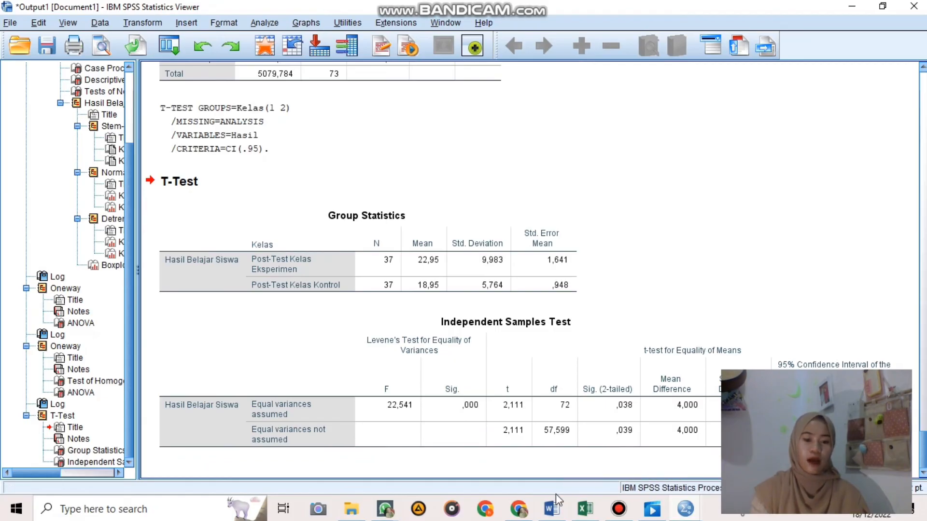
{"action": "mouse_move", "coordinate": [550, 515]}
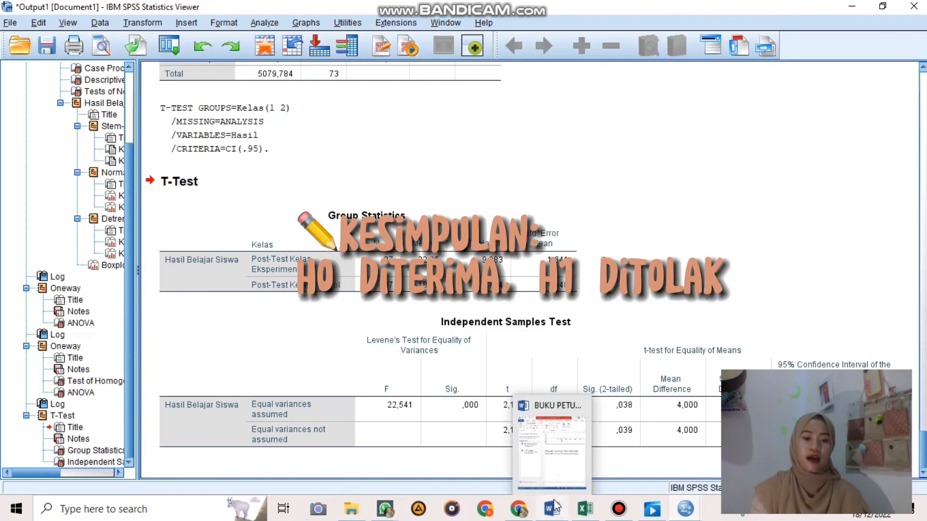
{"action": "left_click", "coordinate": [561, 453]}
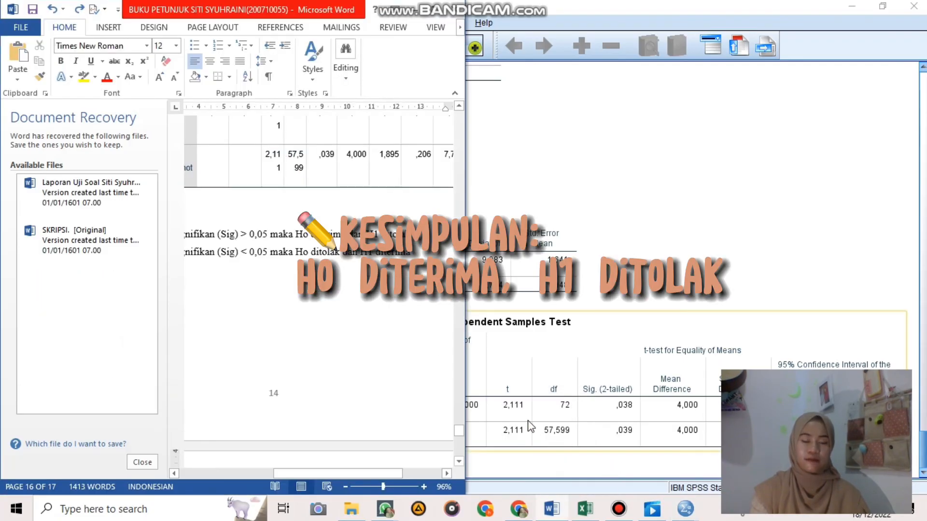